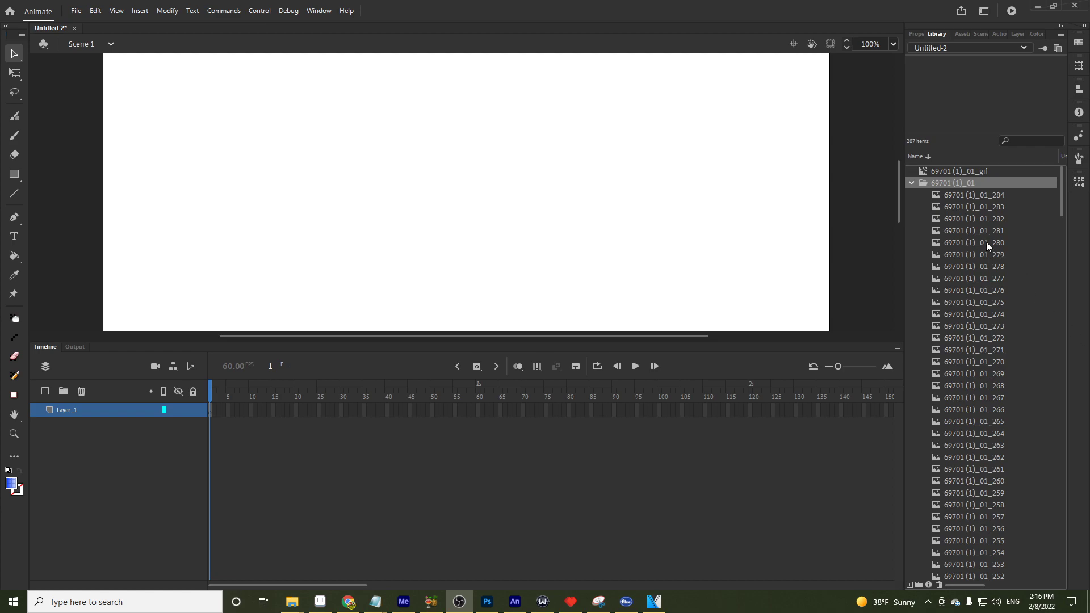
# Preview the imported sprite frames, such as _284, in the library
pyautogui.click(958, 195)
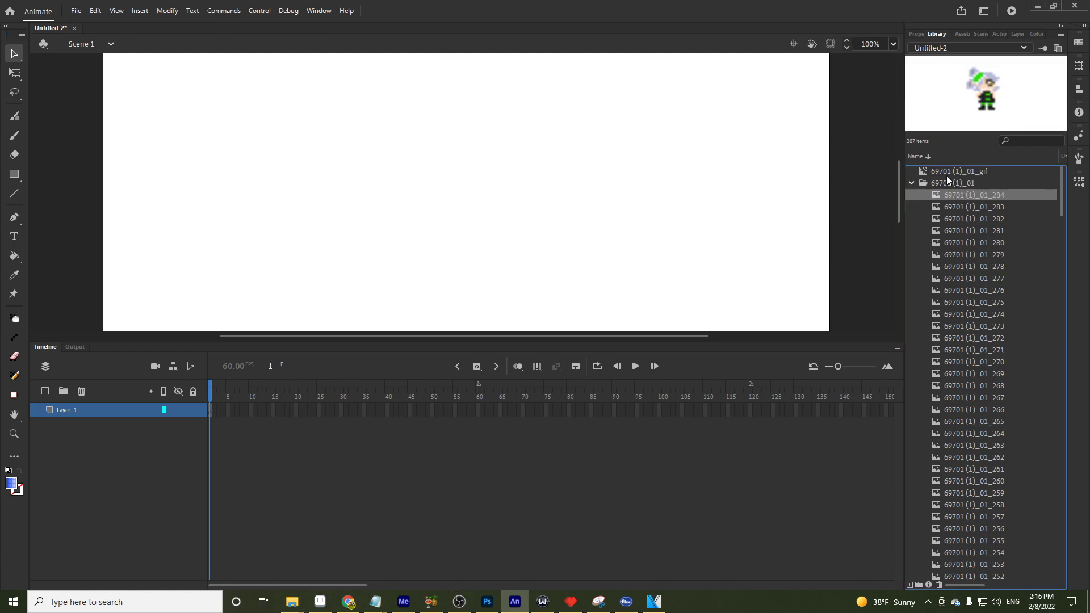
pyautogui.moveTo(946, 175); pyautogui.dragTo(983, 485)
pyautogui.scroll(-20, 982, 484)
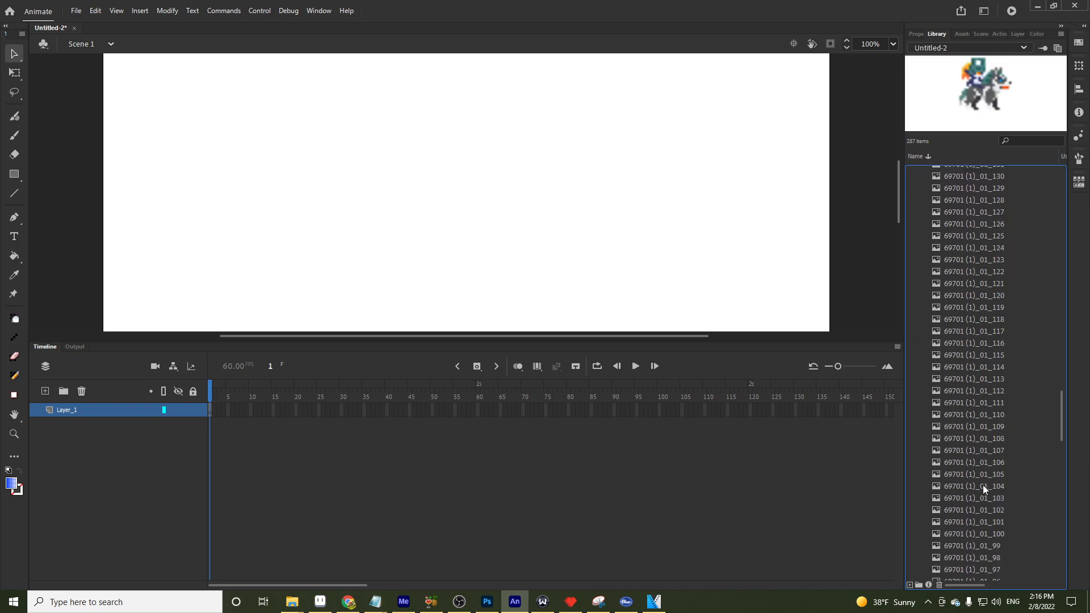
pyautogui.scroll(-20, 983, 484)
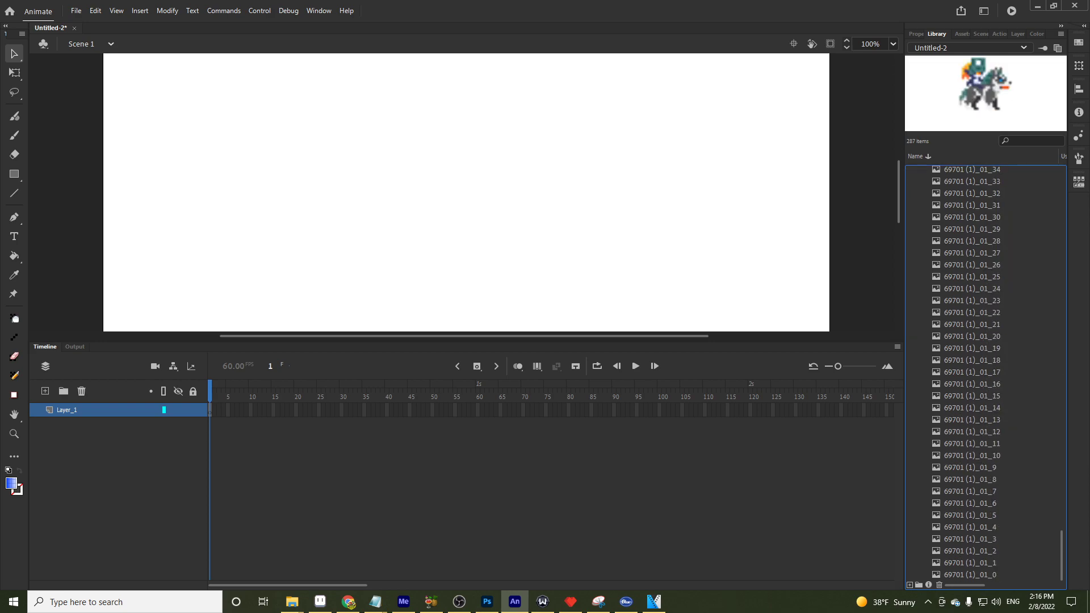
# Save the Super Mario Maker enemies sprite sheet image as 69700.png in Downloads
pyautogui.hotkey('alt', 'Tab')
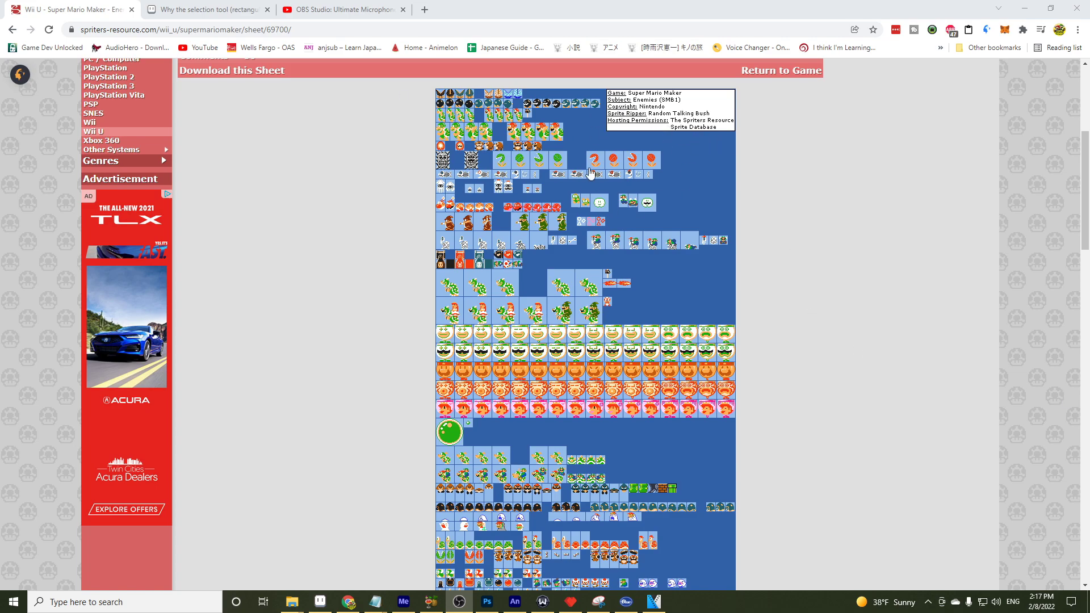
pyautogui.scroll(-2, 599, 244)
pyautogui.scroll(2, 607, 317)
pyautogui.scroll(-2, 607, 316)
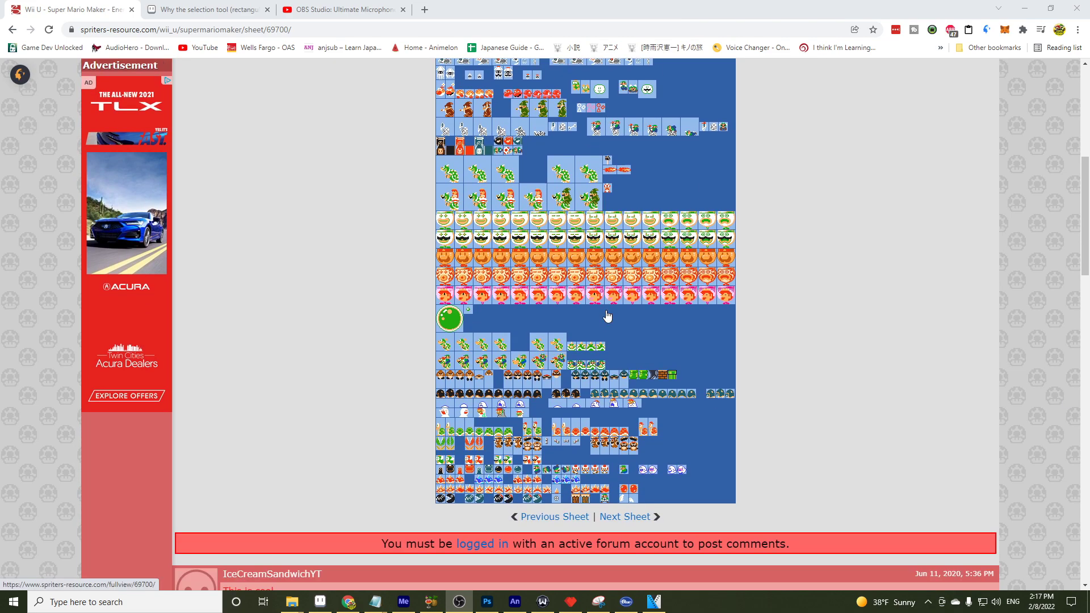
pyautogui.scroll(3, 607, 317)
pyautogui.rightClick(567, 275)
pyautogui.click(608, 409)
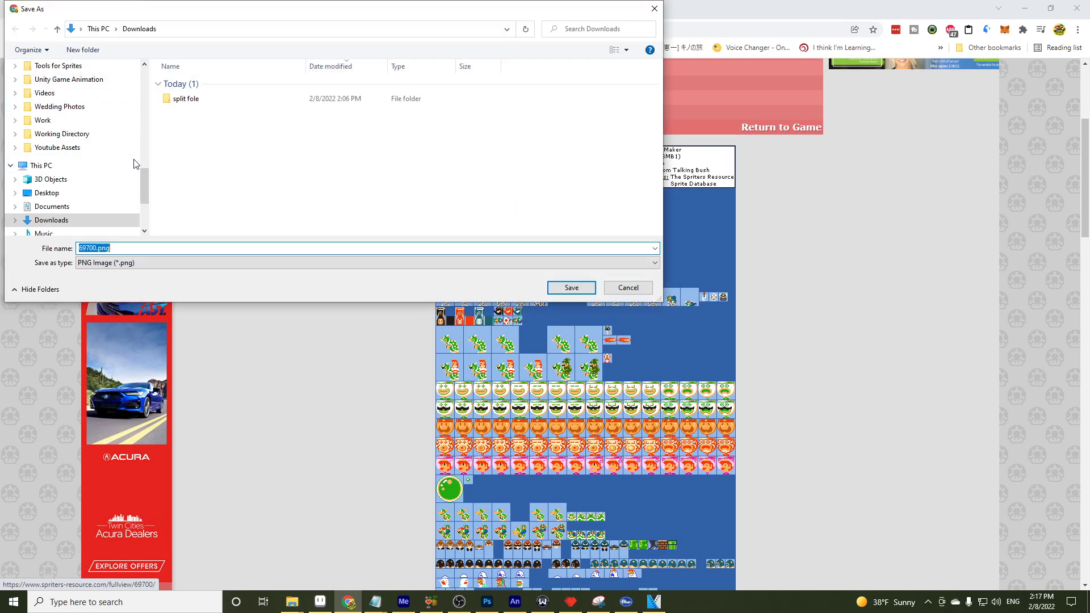
pyautogui.click(570, 288)
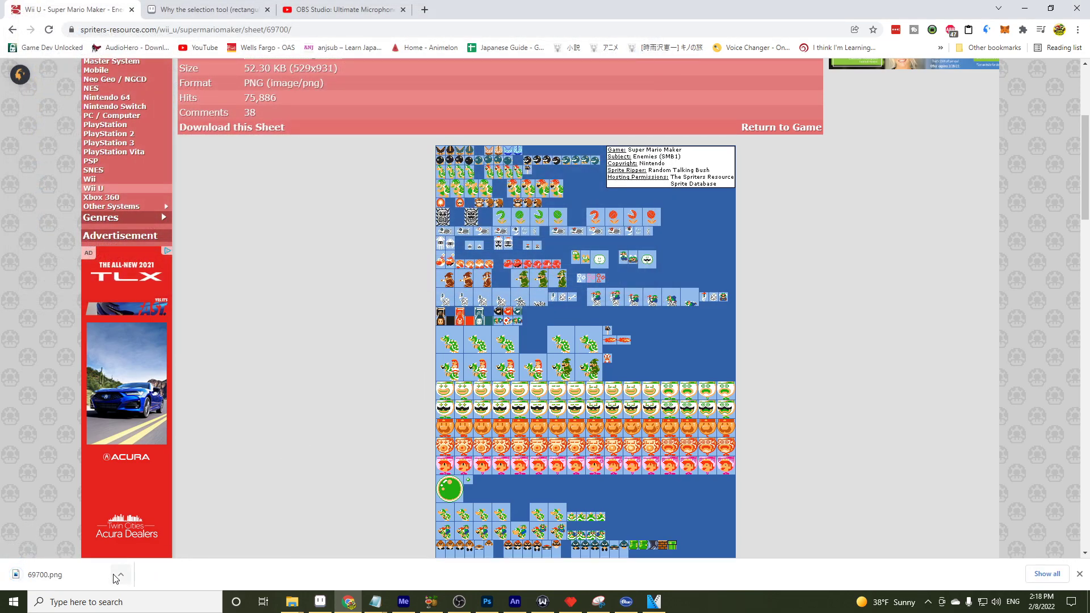
# Show the downloaded 69700.png in its Downloads folder and drag it into Aseprite
pyautogui.click(117, 576)
pyautogui.click(143, 536)
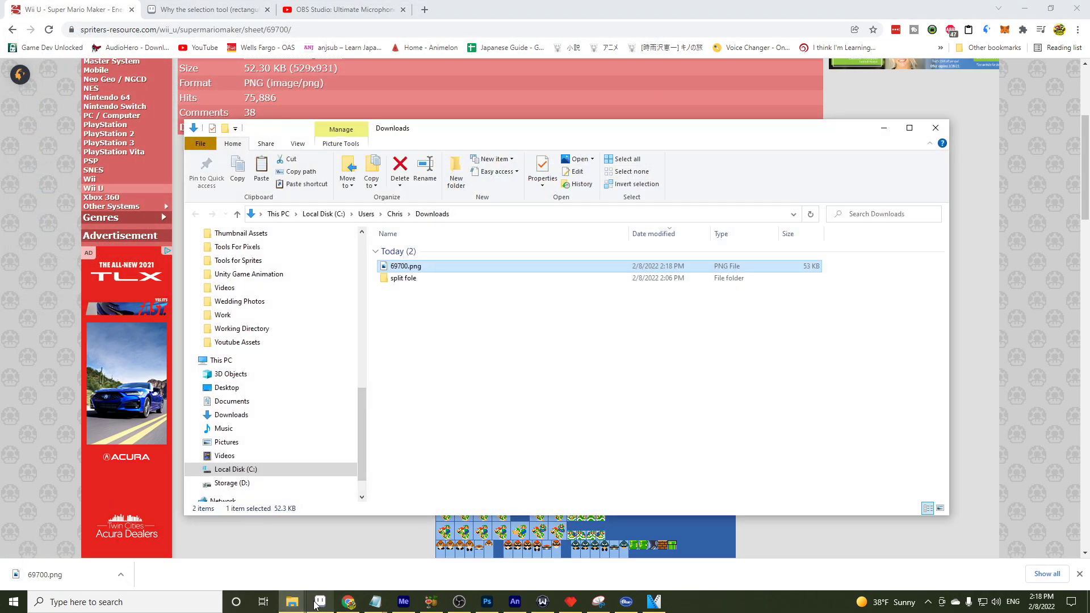
pyautogui.click(319, 602)
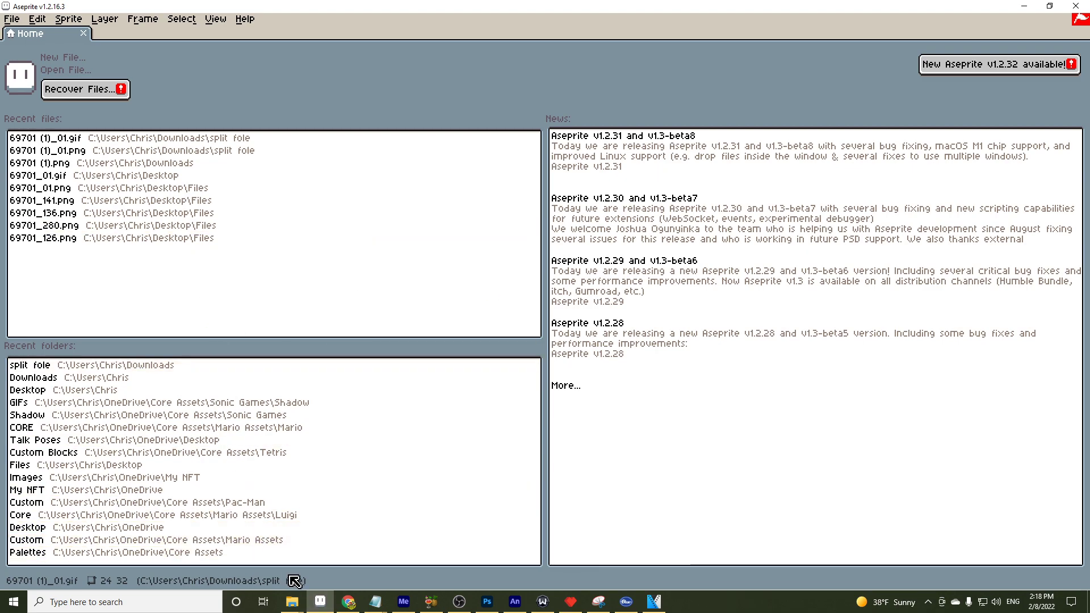
pyautogui.moveTo(292, 601)
pyautogui.click(411, 547)
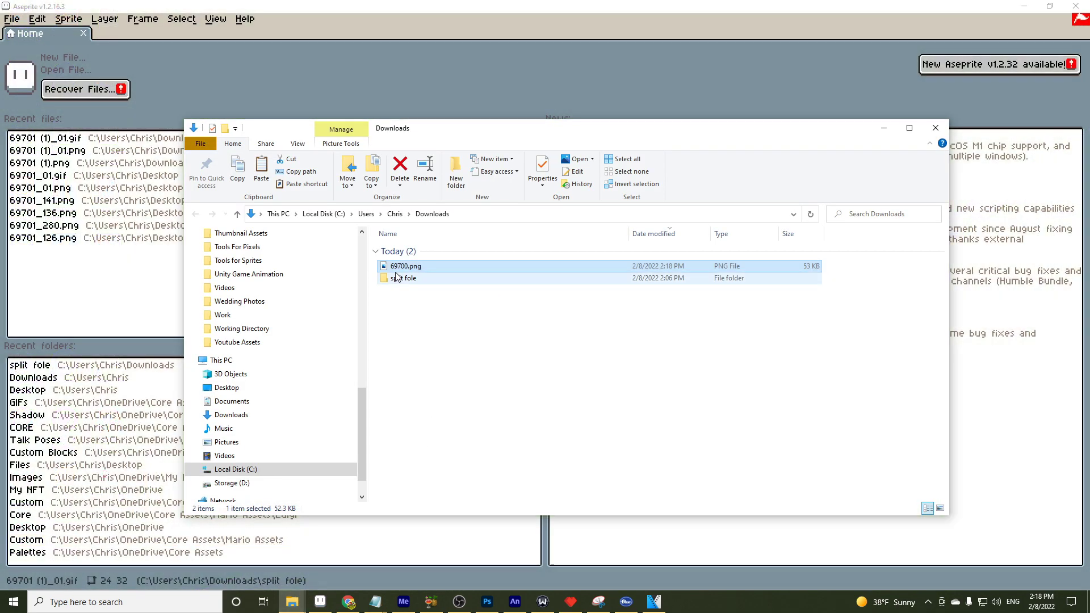
pyautogui.moveTo(397, 266); pyautogui.dragTo(127, 272)
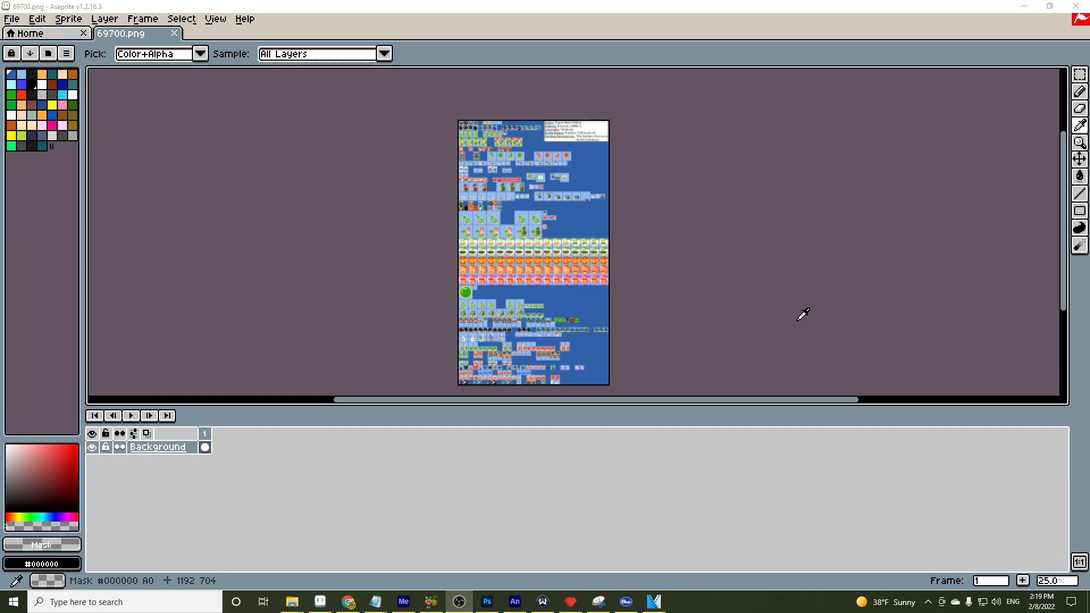
# Convert the sheet's Background layer into a regular editable layer, Layer 0
pyautogui.scroll(2, 492, 350)
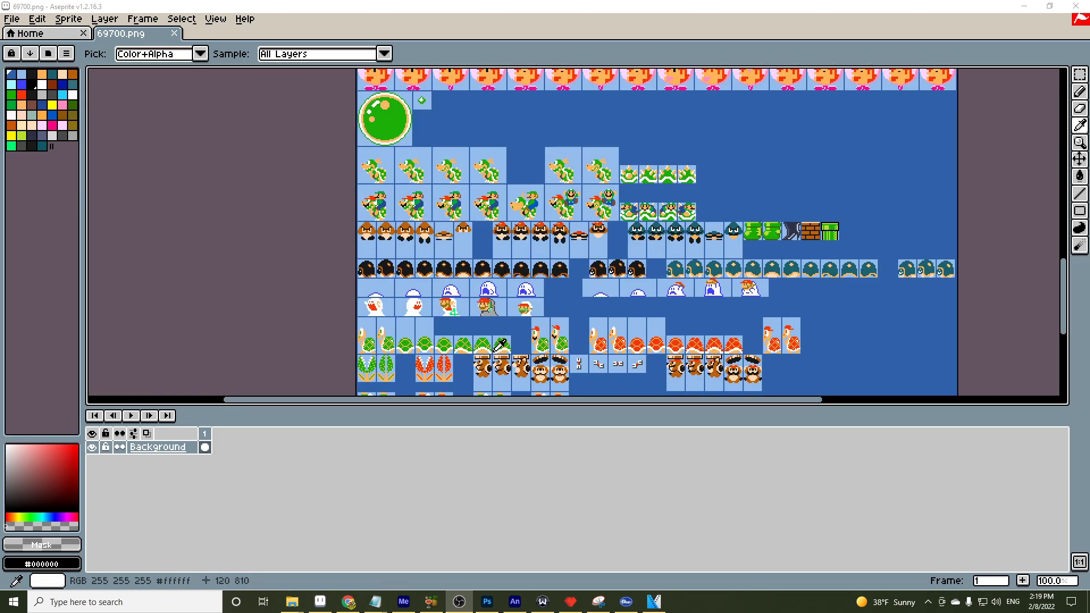
pyautogui.rightClick(174, 453)
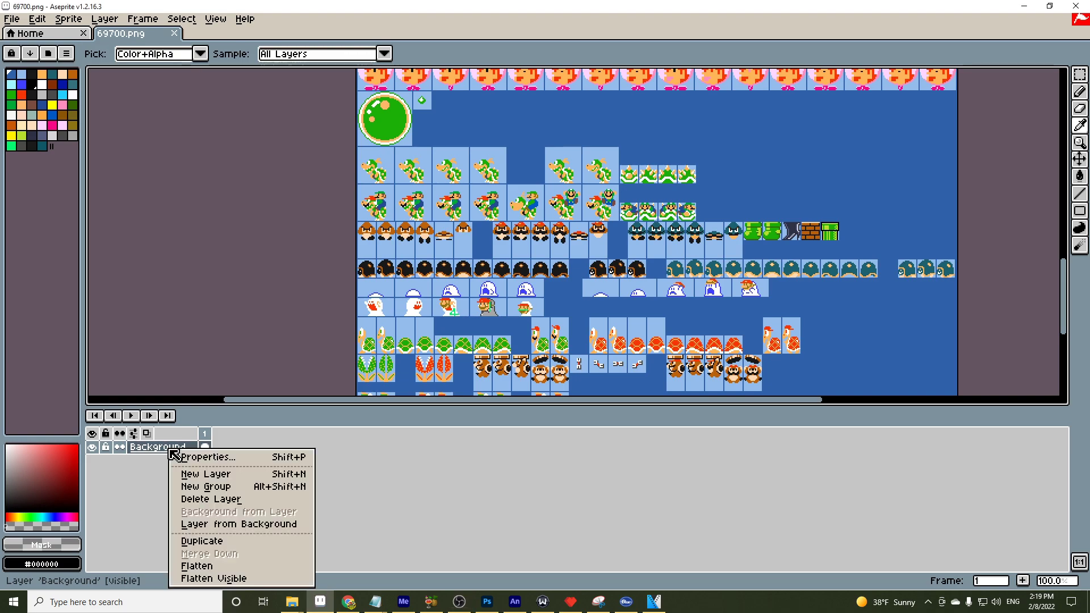
pyautogui.click(230, 530)
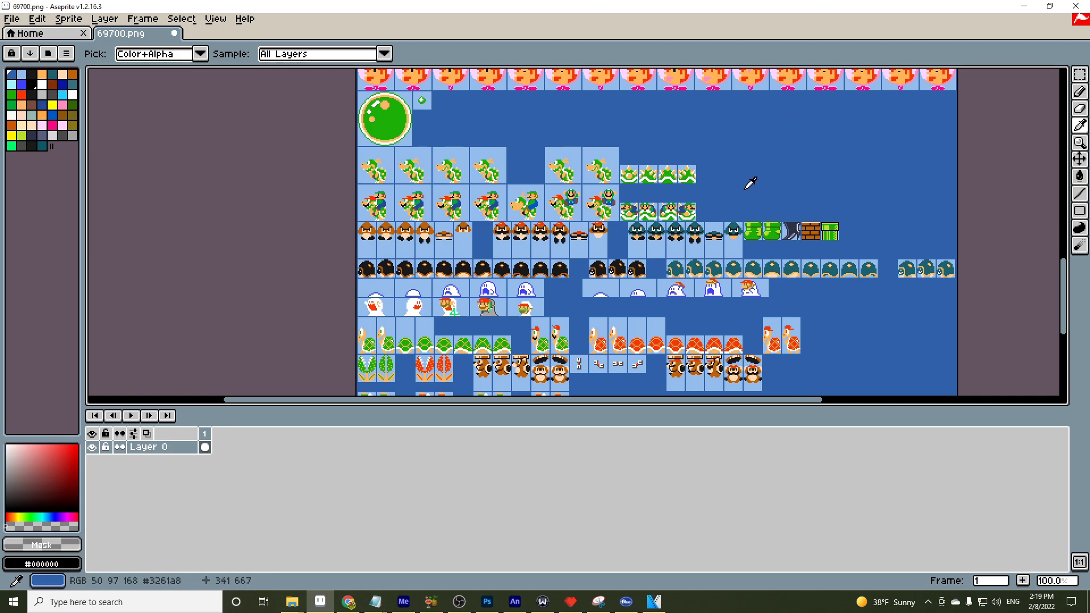
pyautogui.scroll(-2, 750, 184)
pyautogui.scroll(2, 773, 172)
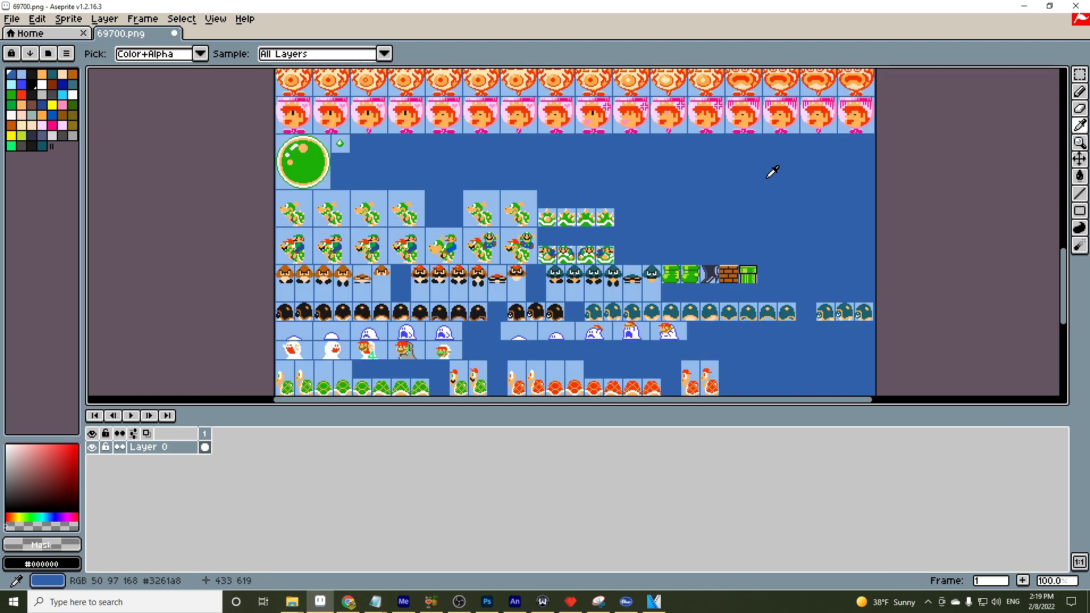
pyautogui.scroll(-7, 773, 171)
pyautogui.scroll(4, 776, 103)
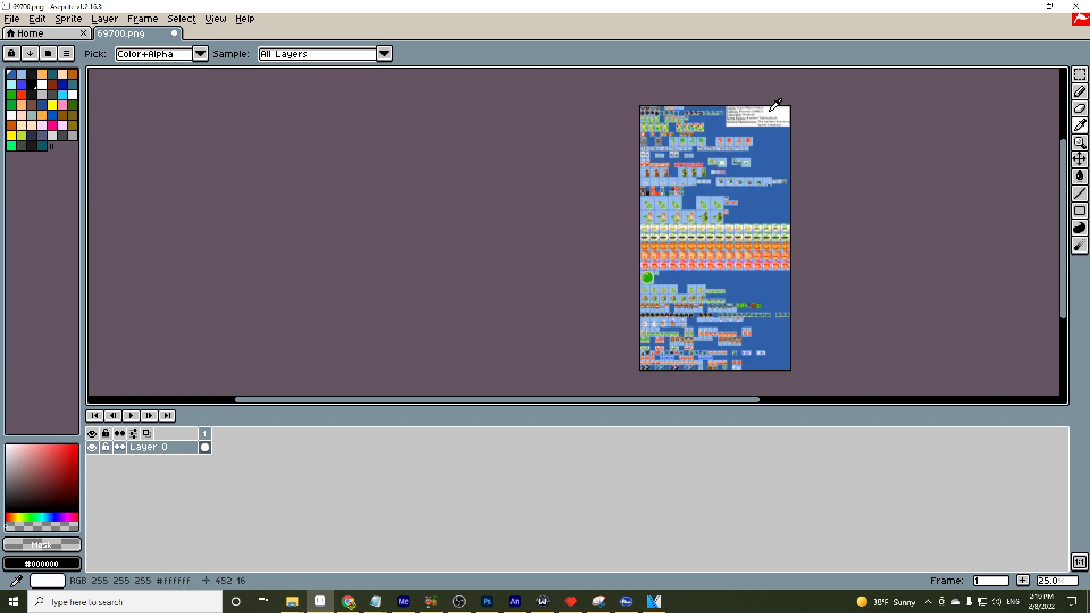
pyautogui.scroll(5, 776, 104)
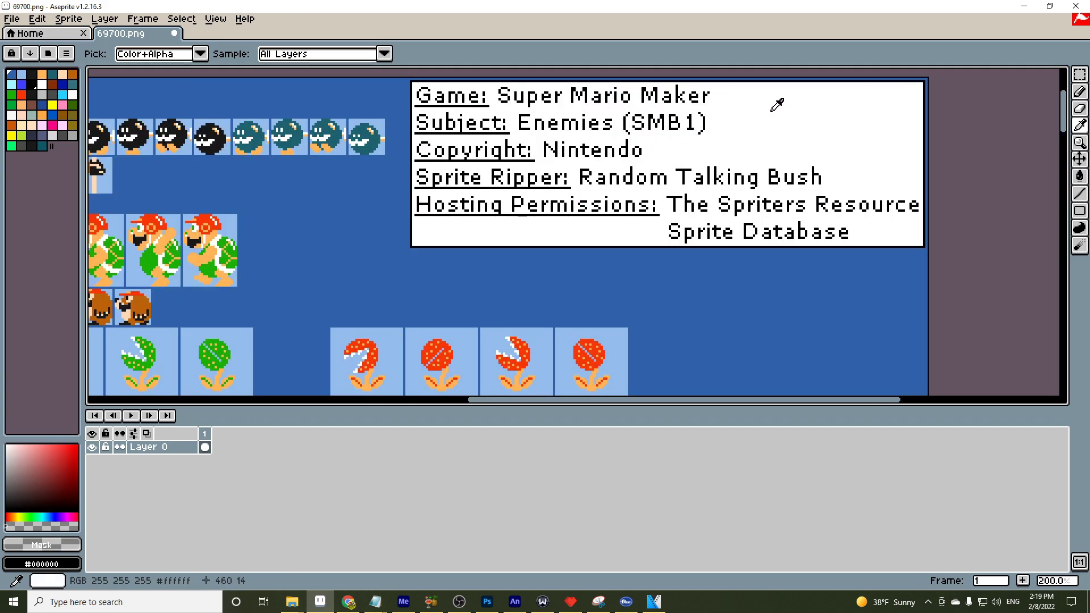
# Marquee-select the credits text box at the sheet's top right and delete it
pyautogui.click(1079, 75)
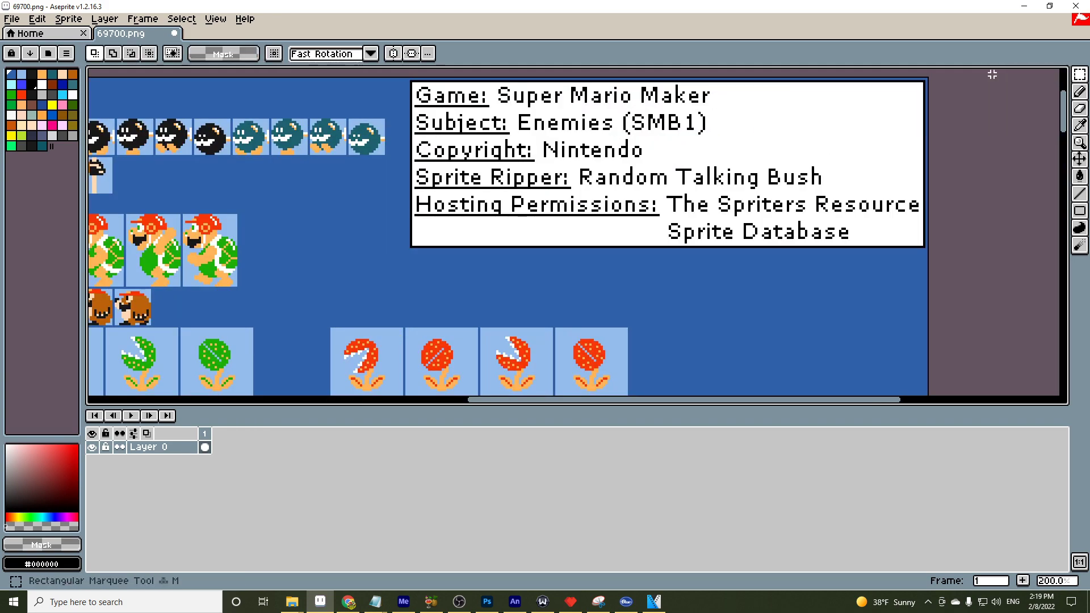
pyautogui.moveTo(389, 271); pyautogui.dragTo(935, 93)
pyautogui.press('Delete')
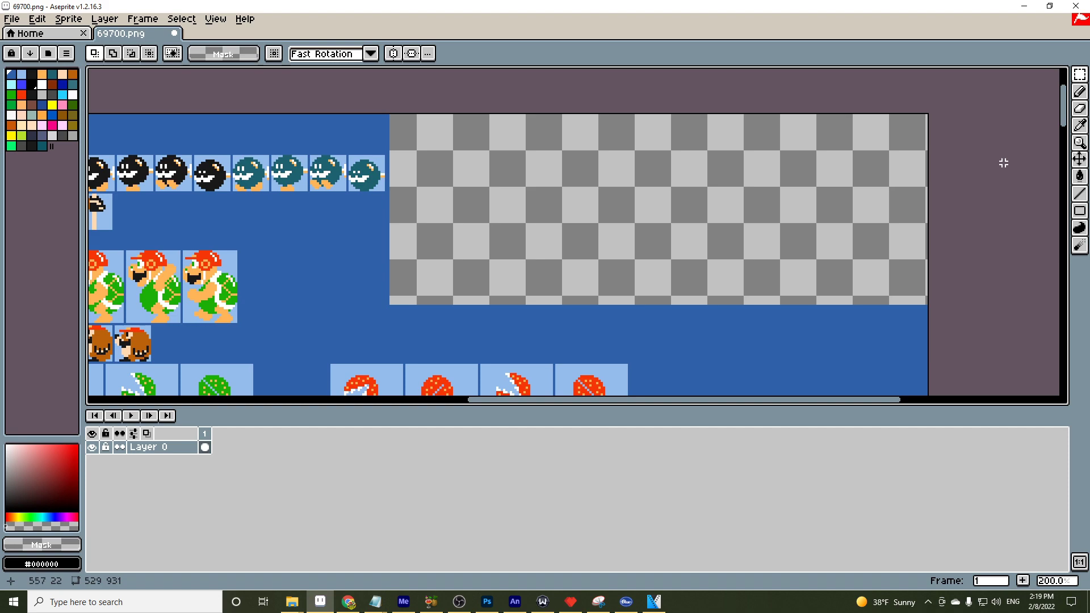
pyautogui.click(1079, 125)
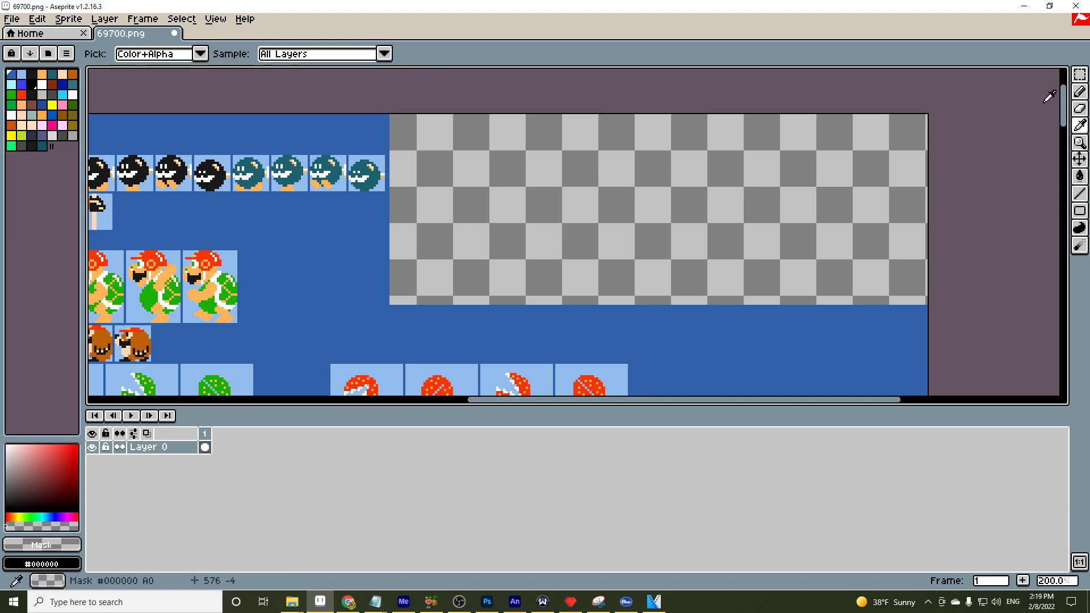
# Replace the sampled blue background #3261a8 with transparent mask at tolerance 0
pyautogui.click(333, 239)
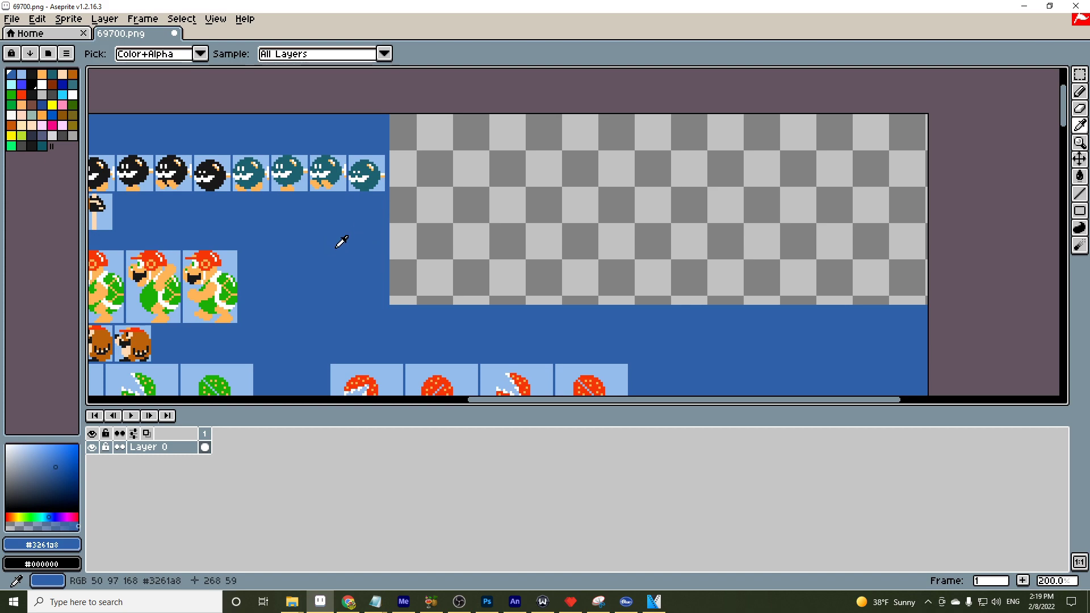
pyautogui.hotkey('shift', 'r')
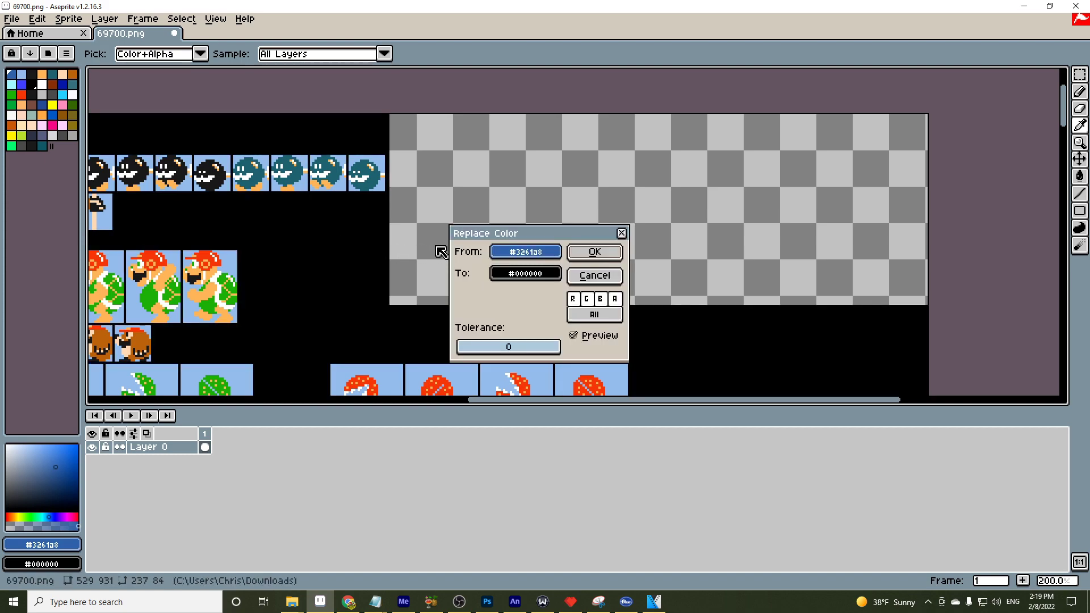
pyautogui.moveTo(520, 235); pyautogui.dragTo(527, 169)
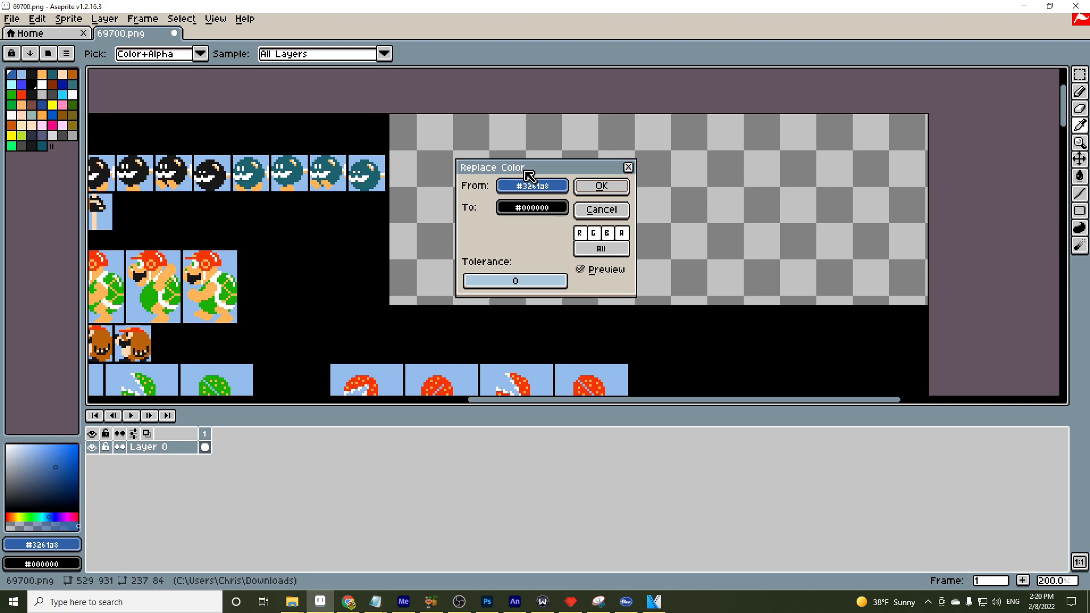
pyautogui.click(523, 209)
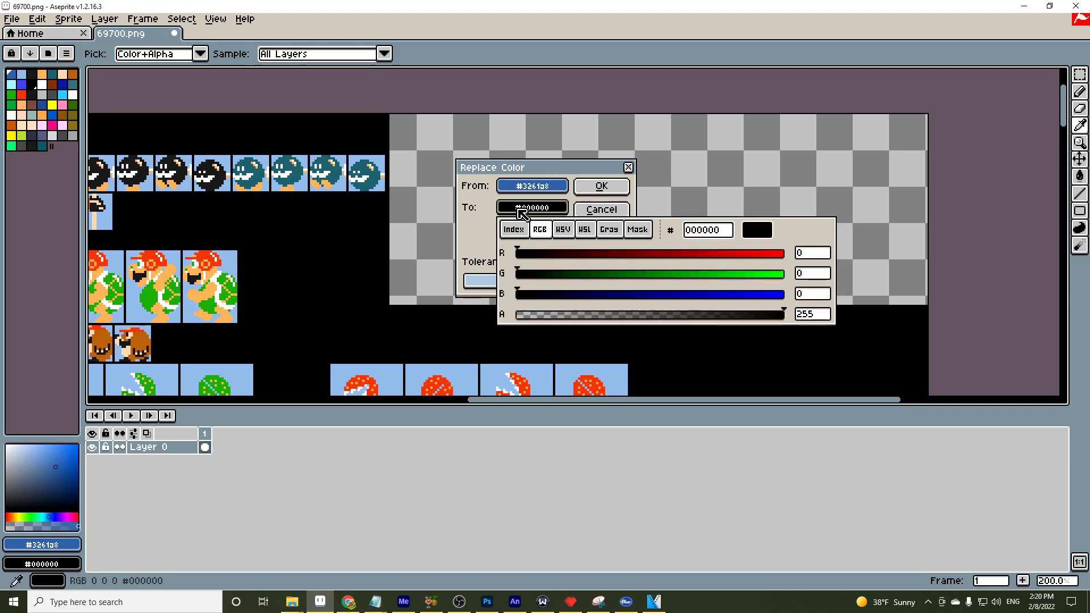
pyautogui.click(634, 230)
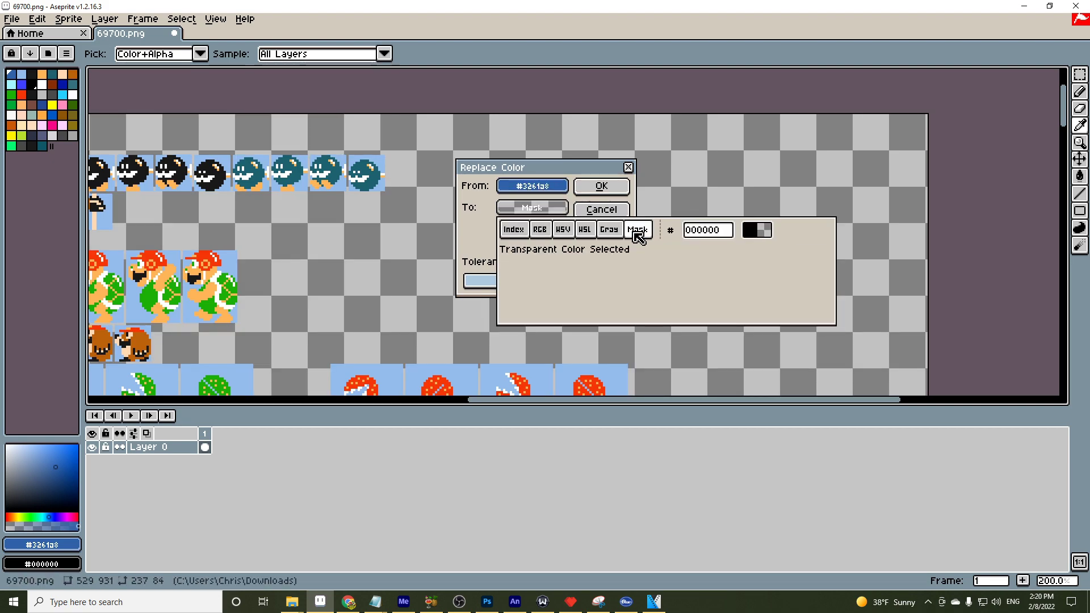
pyautogui.click(597, 189)
pyautogui.scroll(-3, 596, 199)
pyautogui.scroll(4, 581, 255)
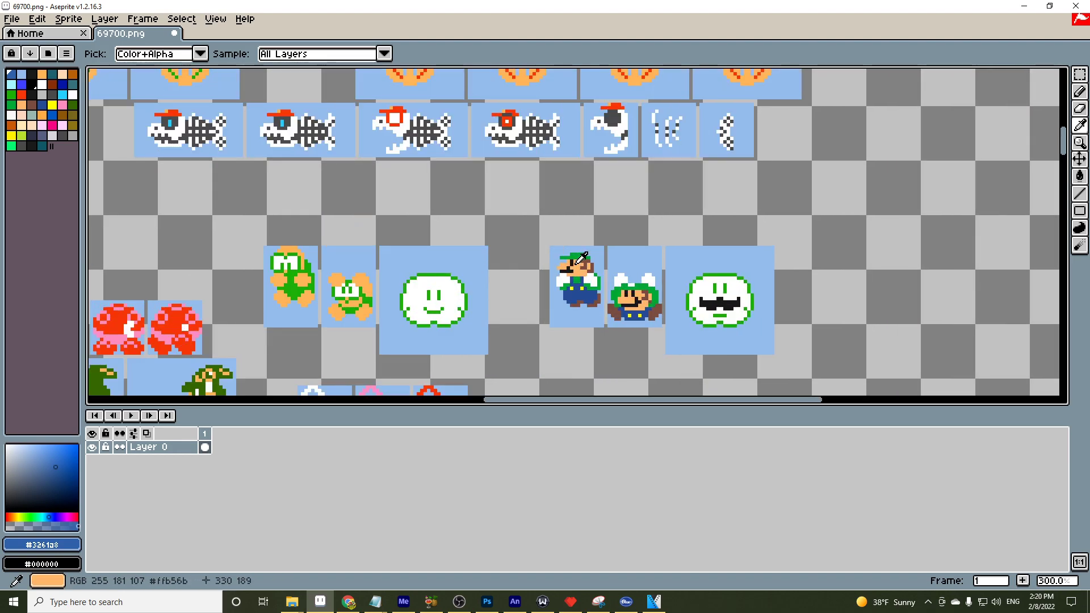
pyautogui.scroll(-1, 580, 259)
pyautogui.scroll(-4, 593, 264)
pyautogui.scroll(3, 586, 251)
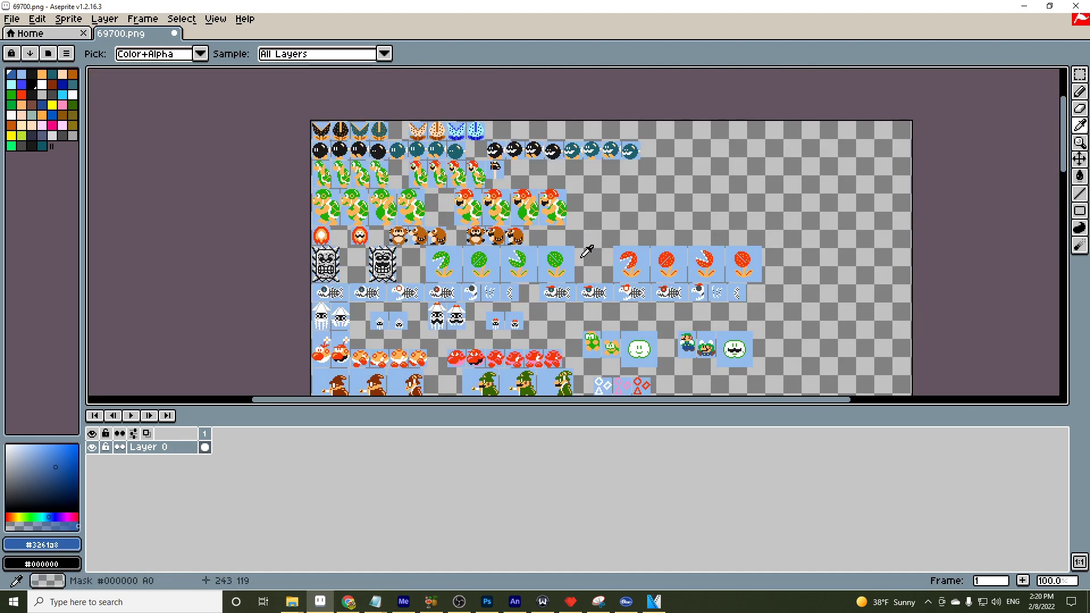
pyautogui.scroll(3, 586, 251)
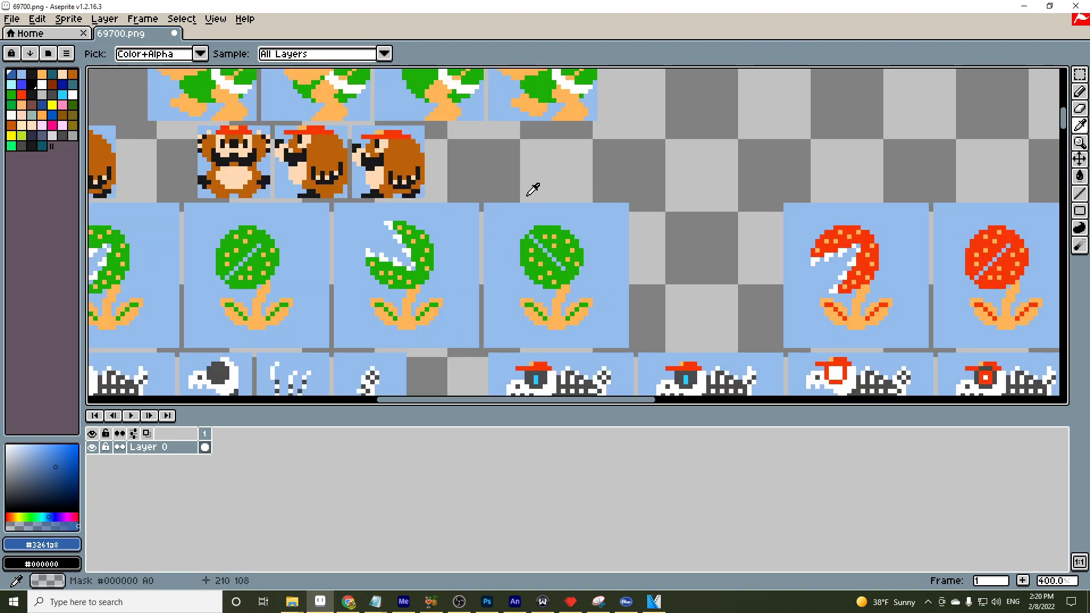
# Start Save As from the File menu and clear the old file name, keeping .png
pyautogui.click(11, 19)
pyautogui.click(45, 90)
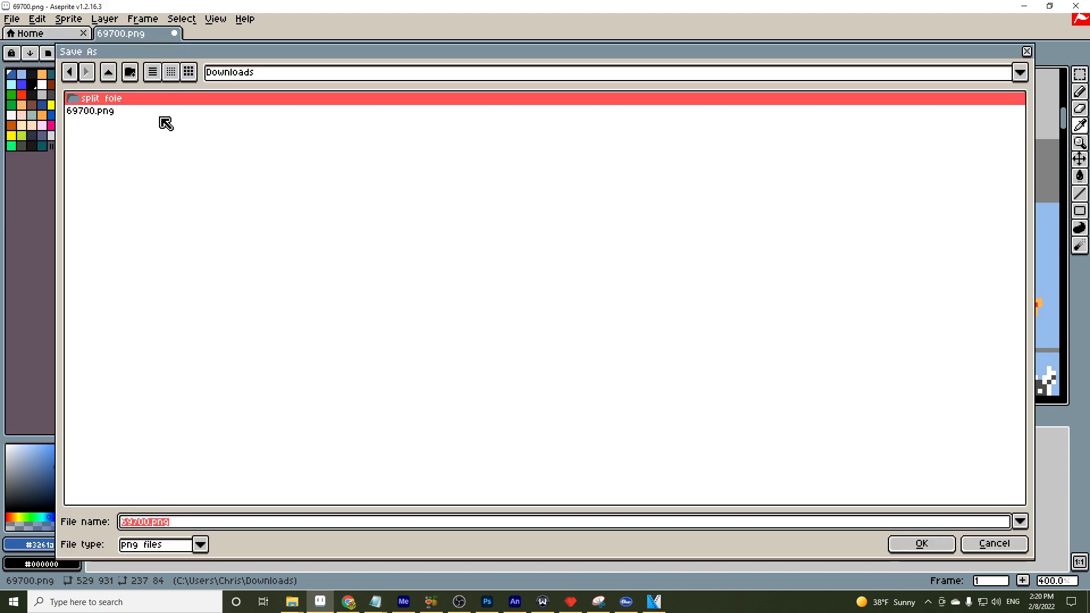
pyautogui.moveTo(144, 522); pyautogui.dragTo(97, 527)
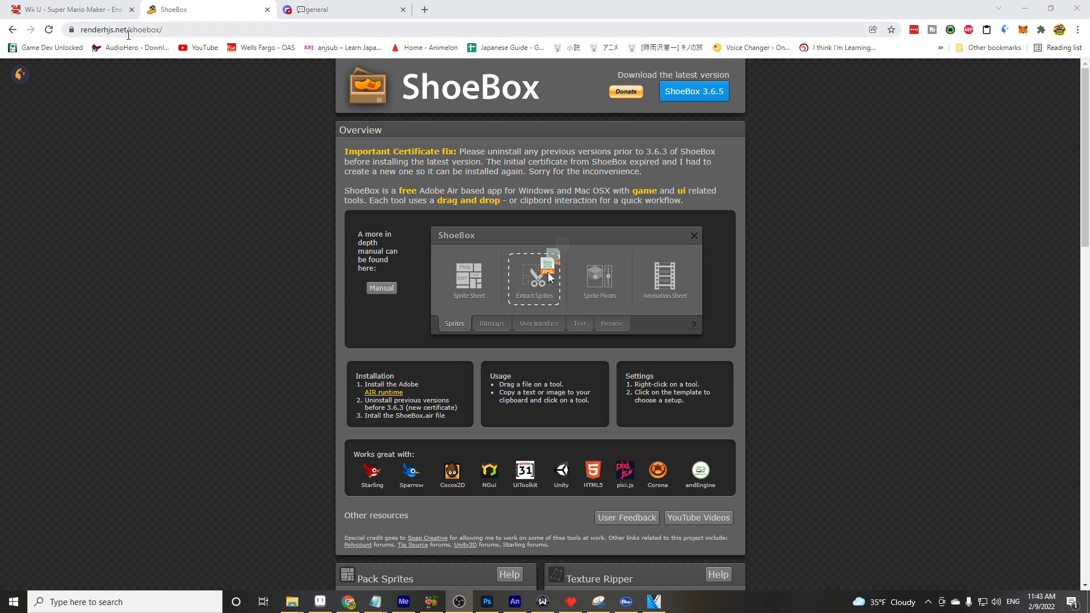
# Download ShoeBox version 3.6.5 from its website
pyautogui.click(169, 32)
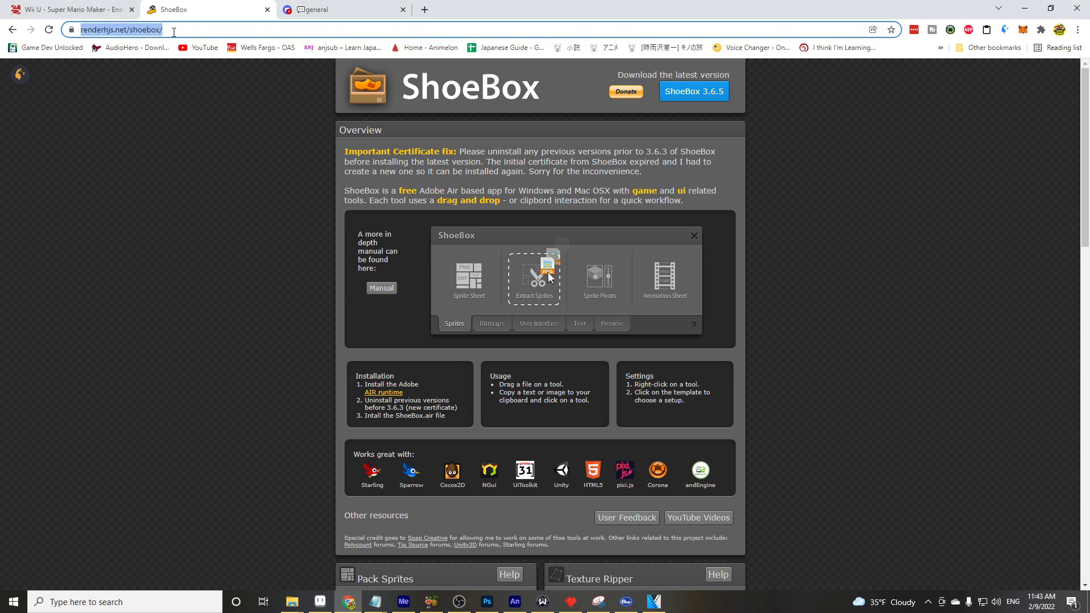
pyautogui.click(285, 32)
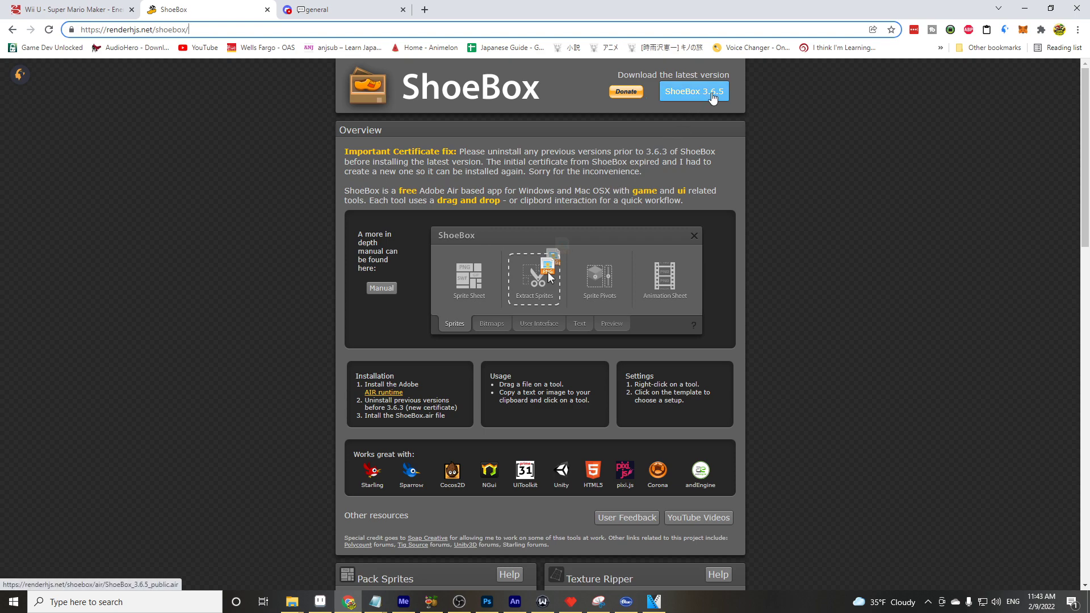
pyautogui.click(688, 92)
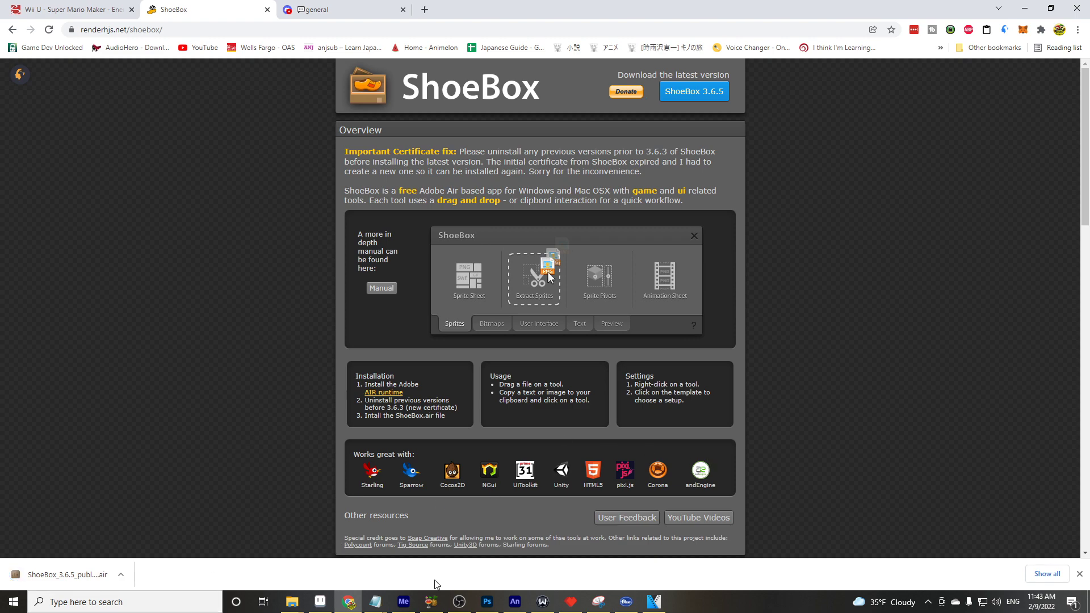
# Launch ShoeBox from a Start menu search for 'shoe' and move it to the upper left
pyautogui.click(132, 605)
pyautogui.write('shoe')
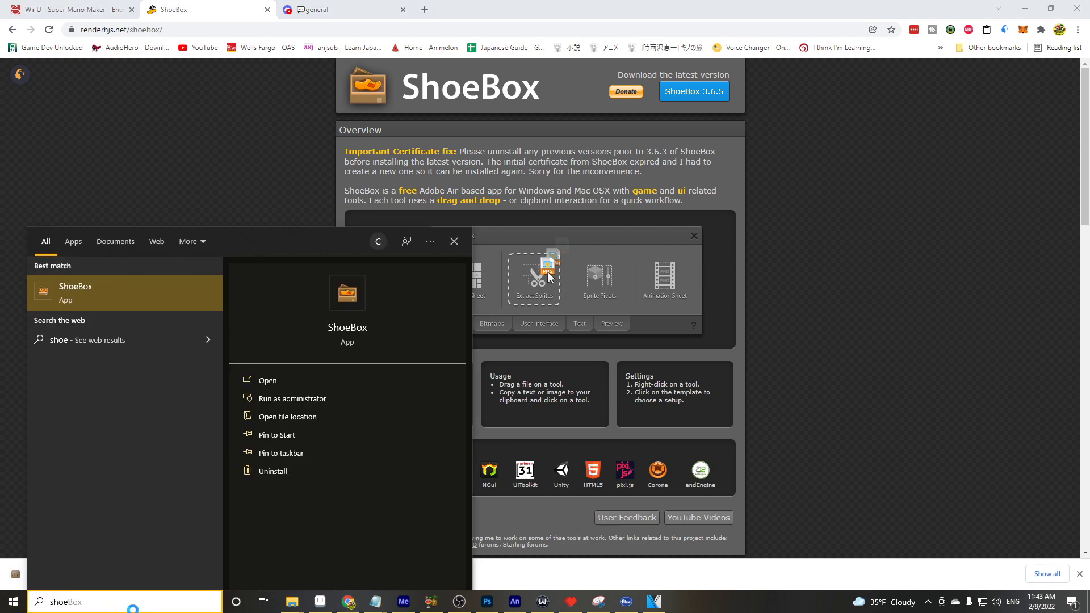
pyautogui.click(88, 304)
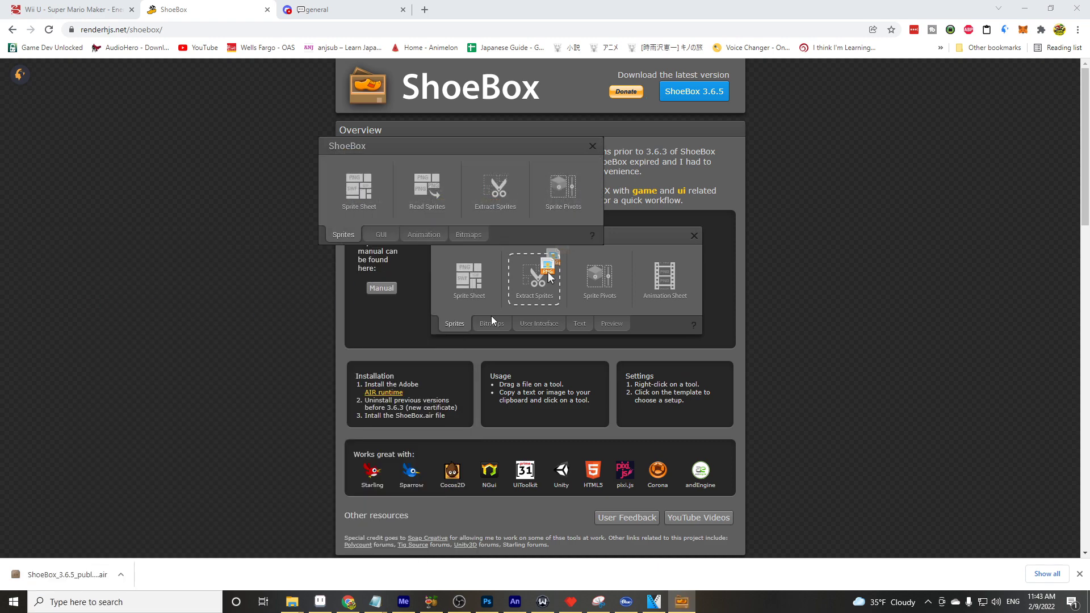
pyautogui.moveTo(432, 161); pyautogui.dragTo(220, 143)
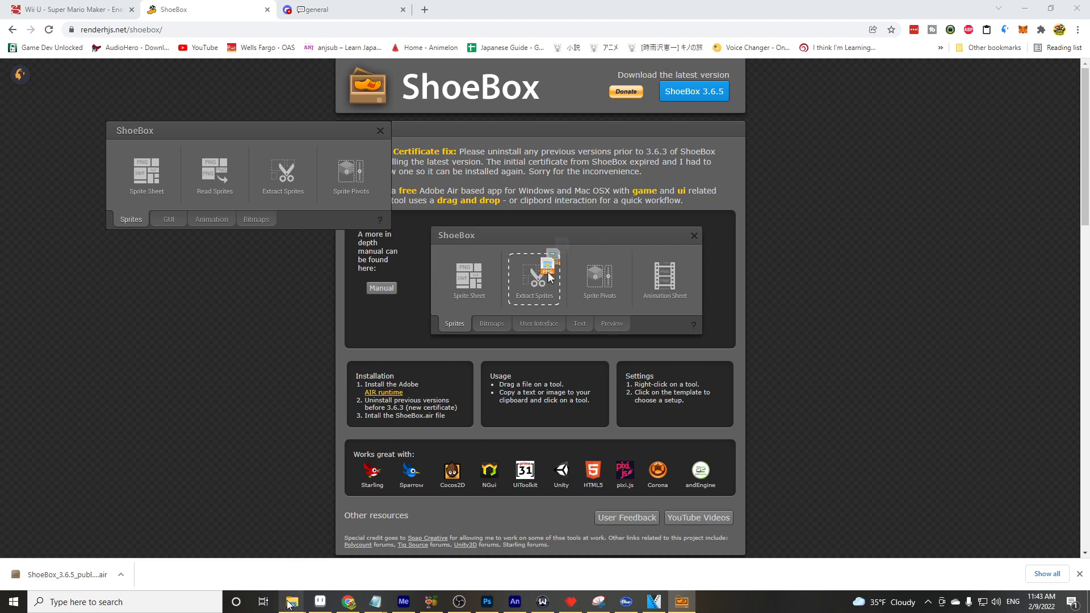
# Drag to split.png from the 'to split' folder onto ShoeBox's Extract Sprites
pyautogui.moveTo(290, 605)
pyautogui.click(401, 565)
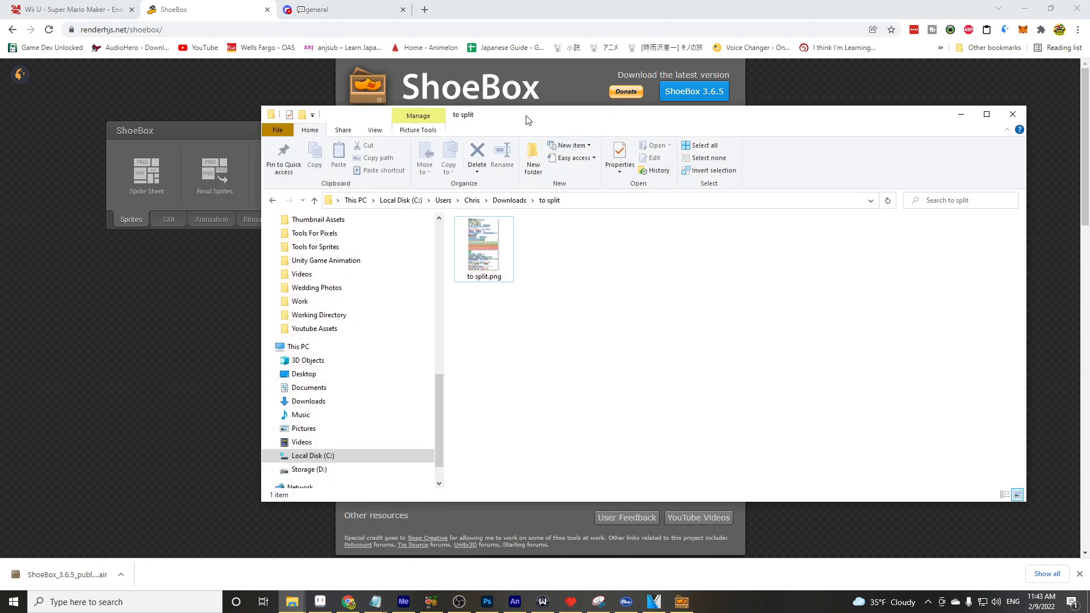
pyautogui.moveTo(527, 119); pyautogui.dragTo(672, 155)
pyautogui.moveTo(628, 287); pyautogui.dragTo(292, 182)
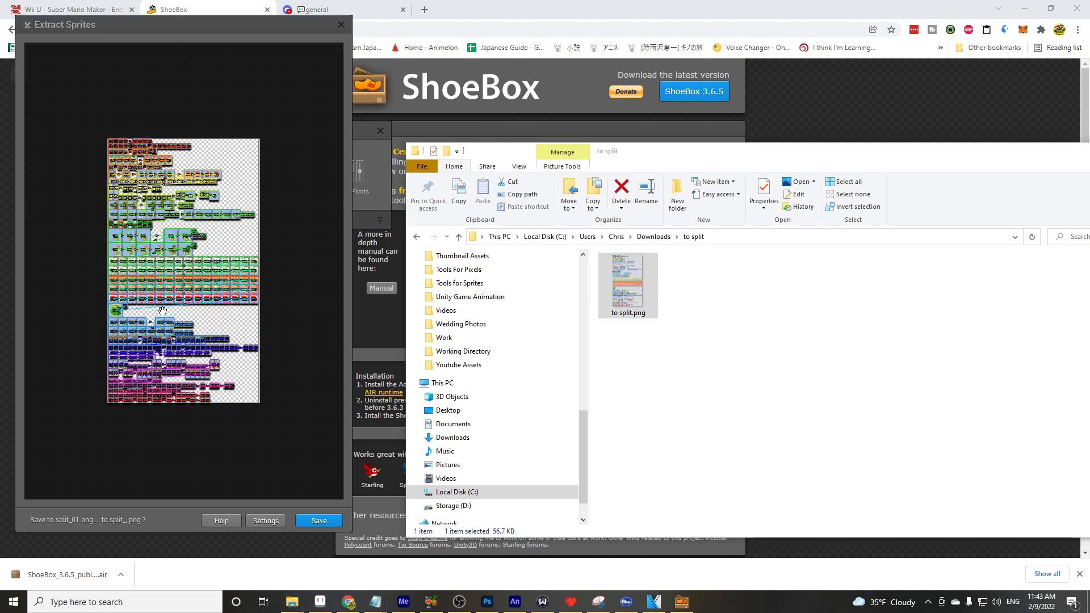
# Zoom around the sheet to check every sprite is outlined and numbered
pyautogui.scroll(5, 140, 151)
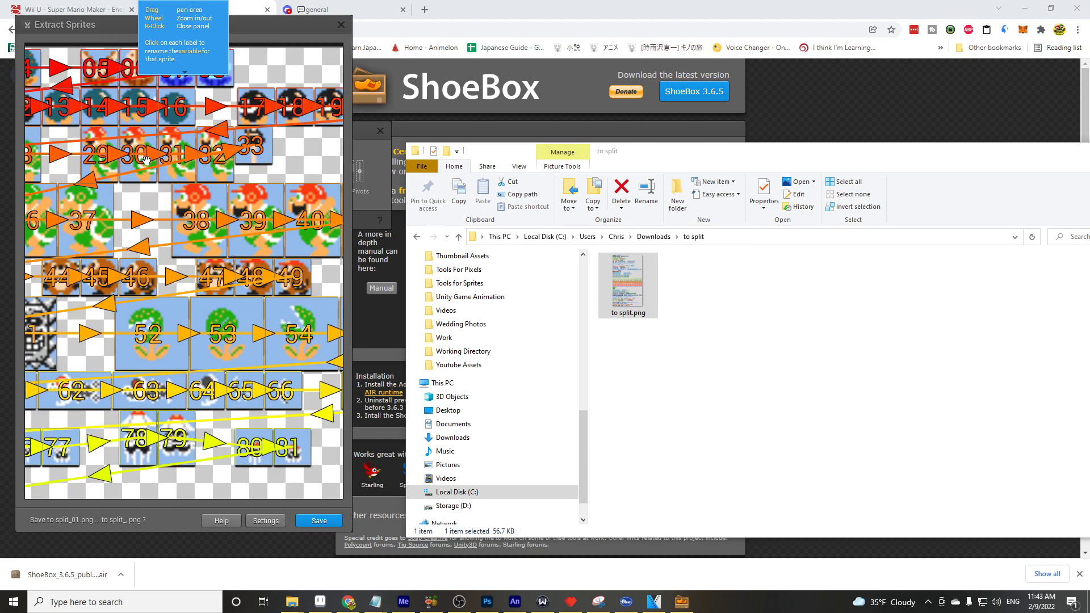
pyautogui.scroll(-5, 180, 358)
pyautogui.scroll(4, 177, 409)
pyautogui.scroll(-7, 177, 409)
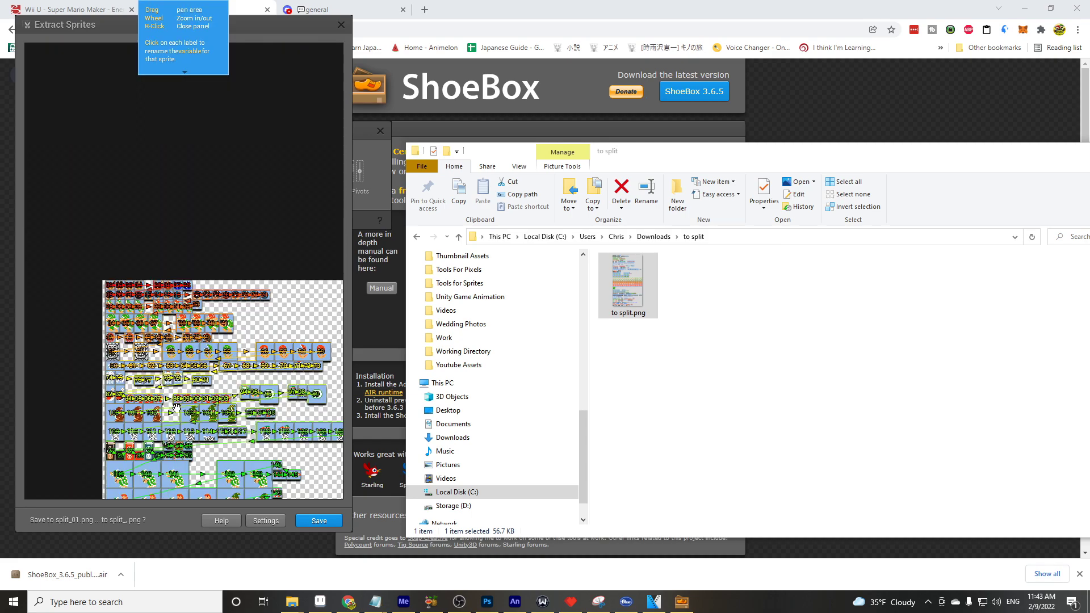
pyautogui.scroll(3, 172, 341)
pyautogui.scroll(3, 200, 439)
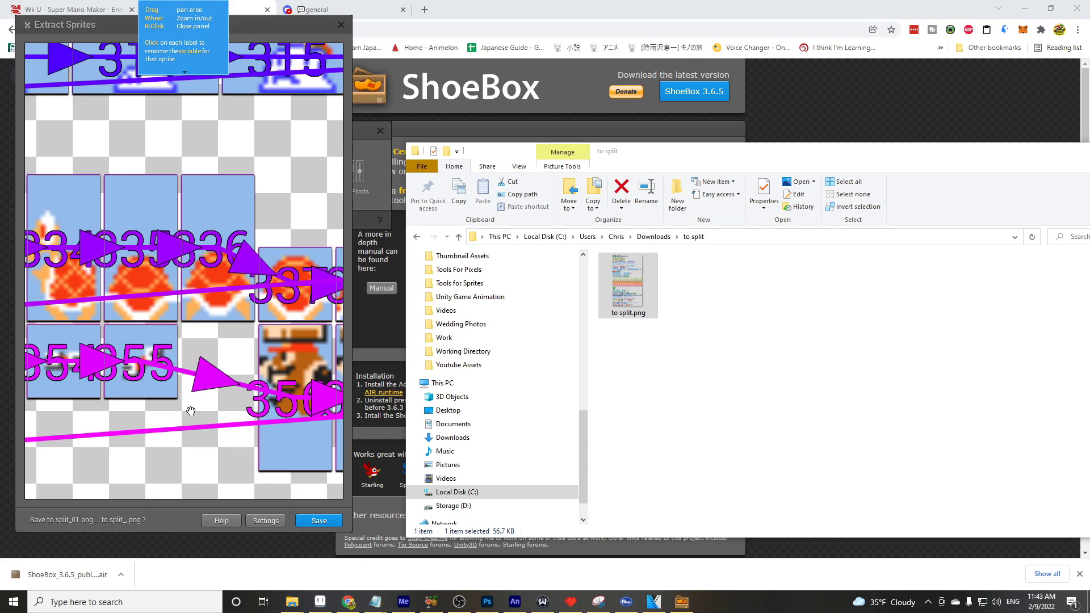
pyautogui.scroll(-3, 200, 439)
pyautogui.scroll(3, 204, 443)
pyautogui.scroll(-3, 219, 424)
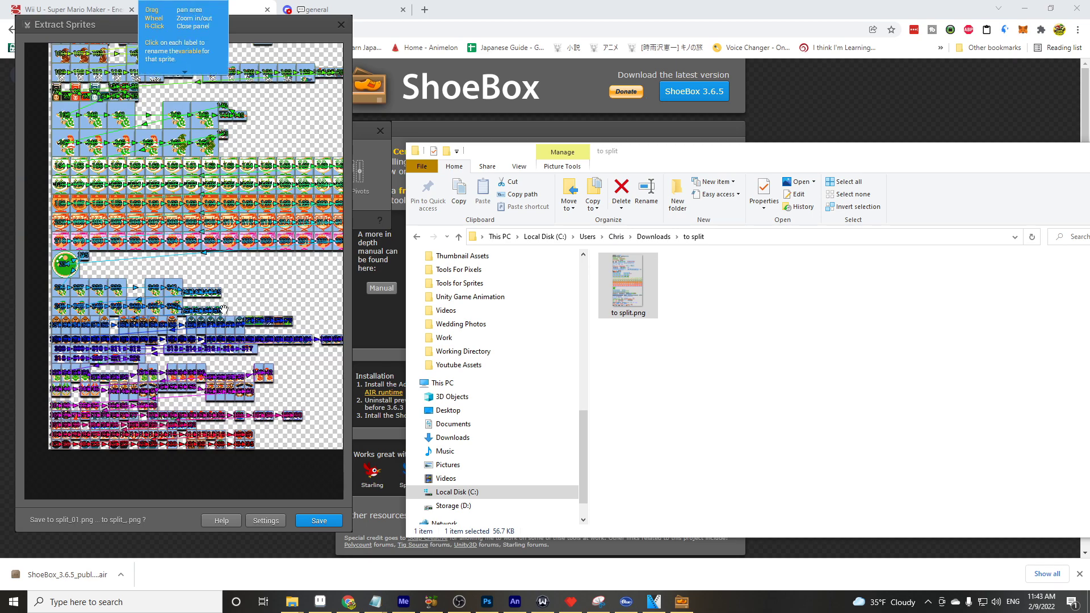
pyautogui.scroll(3, 147, 113)
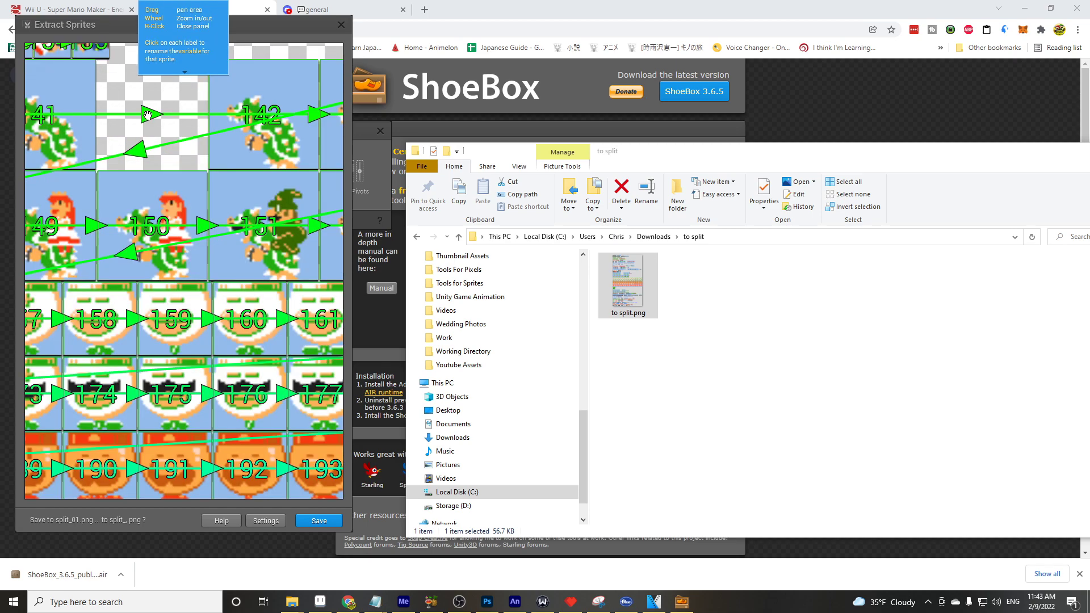
pyautogui.scroll(-5, 186, 247)
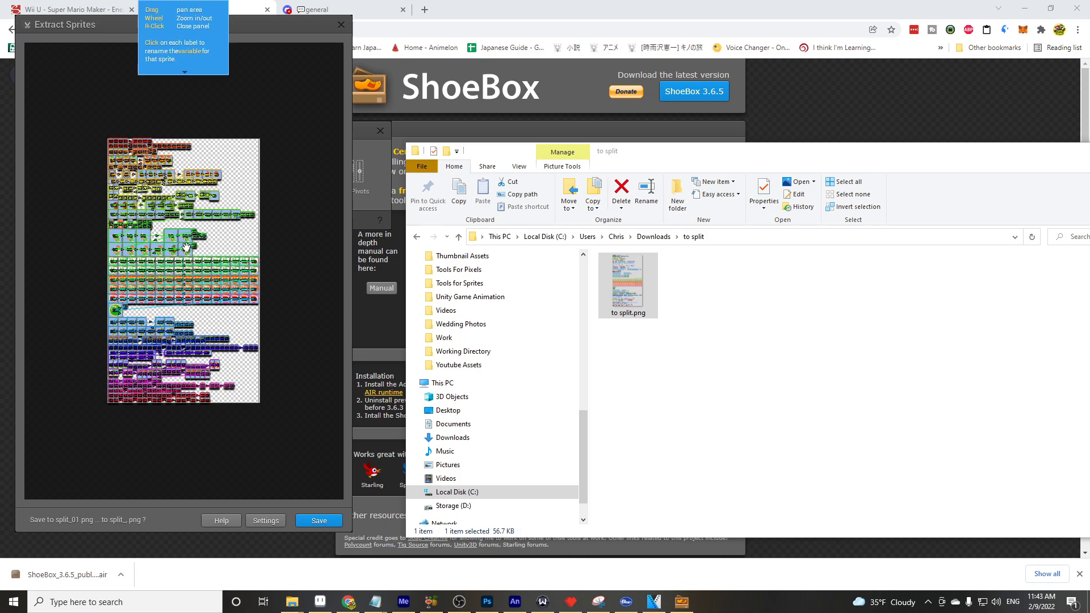
pyautogui.scroll(4, 178, 263)
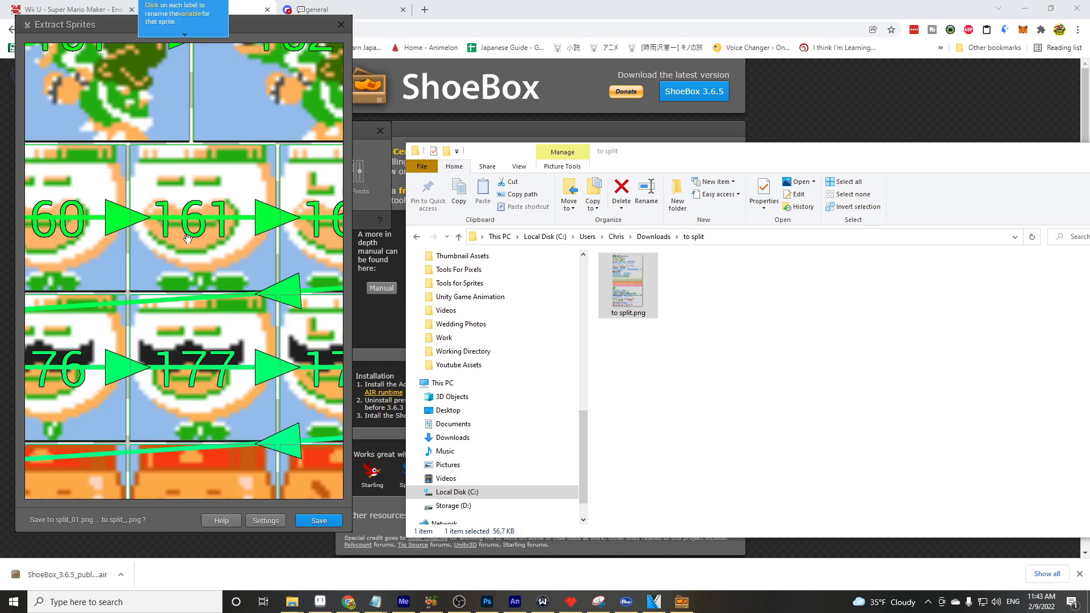
pyautogui.scroll(-2, 193, 240)
pyautogui.scroll(-5, 193, 240)
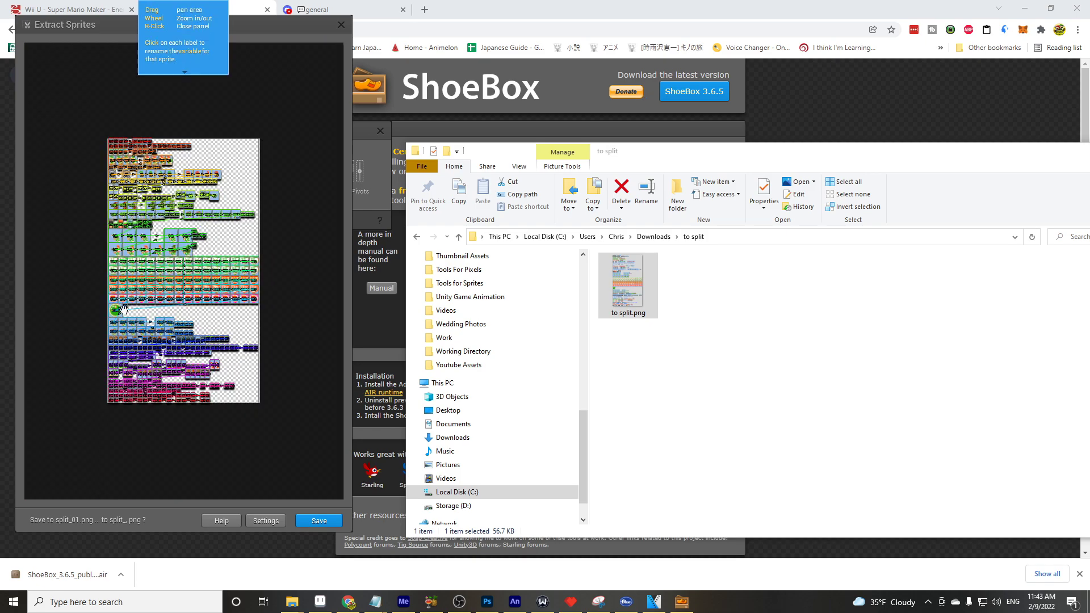
pyautogui.scroll(5, 124, 310)
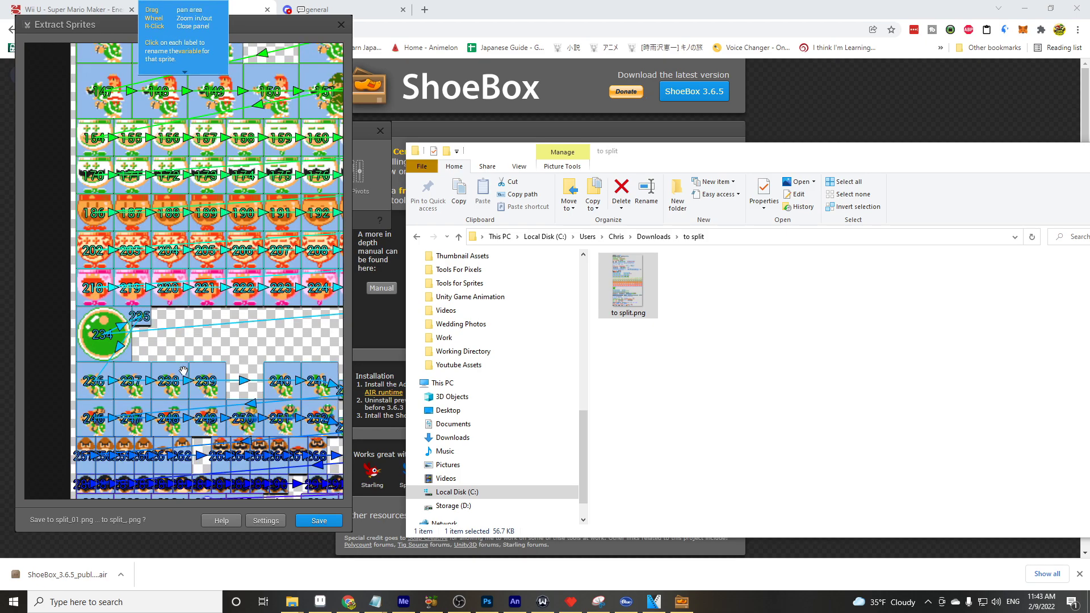
# Save each detected sprite as its own file and inspect the extracted files in the folder
pyautogui.click(318, 520)
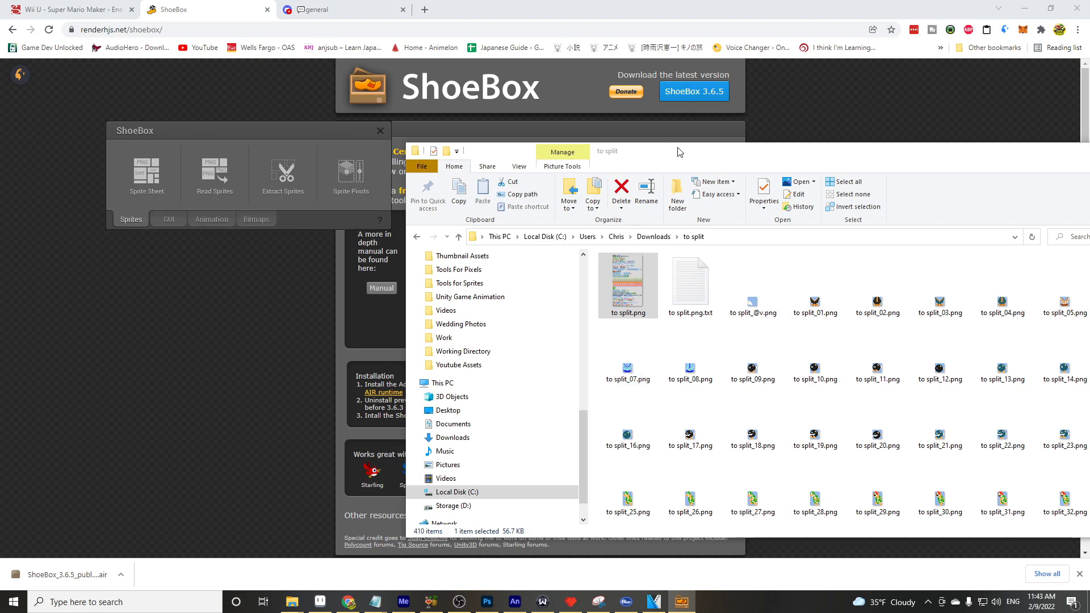
pyautogui.moveTo(679, 152); pyautogui.dragTo(404, 79)
pyautogui.click(480, 230)
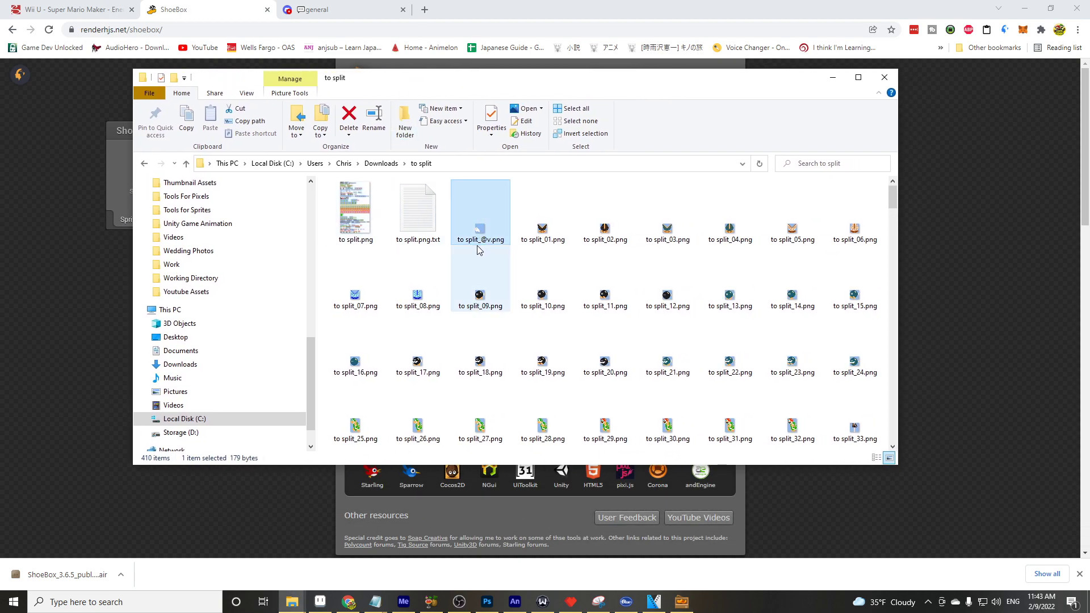
pyautogui.click(540, 241)
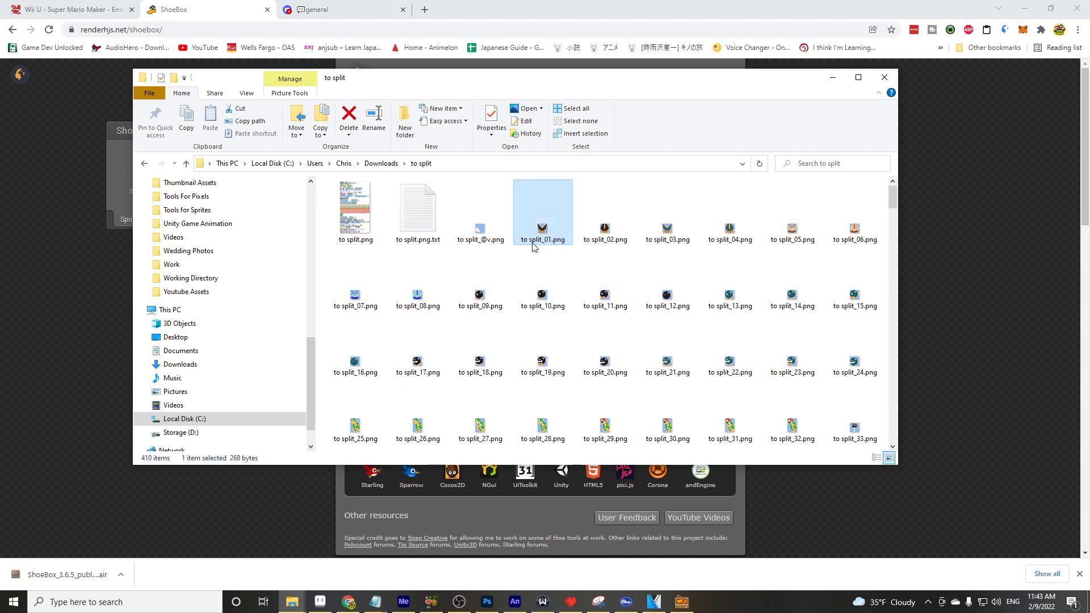
pyautogui.click(500, 241)
pyautogui.click(549, 247)
pyautogui.click(491, 245)
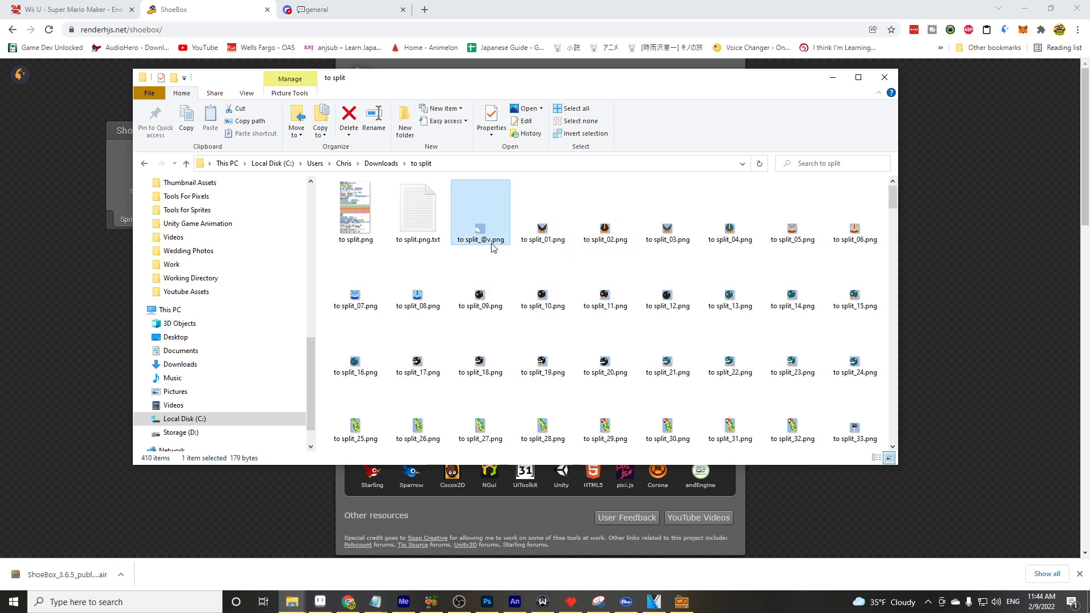
pyautogui.click(486, 244)
pyautogui.hotkey('ctrl', 'v')
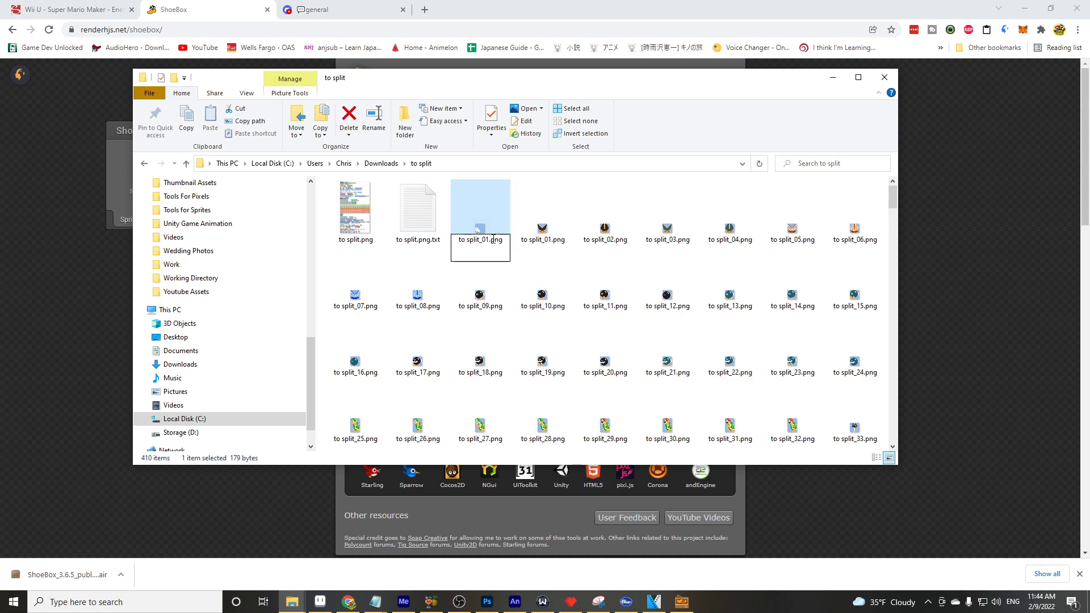
pyautogui.press('BackSpace')
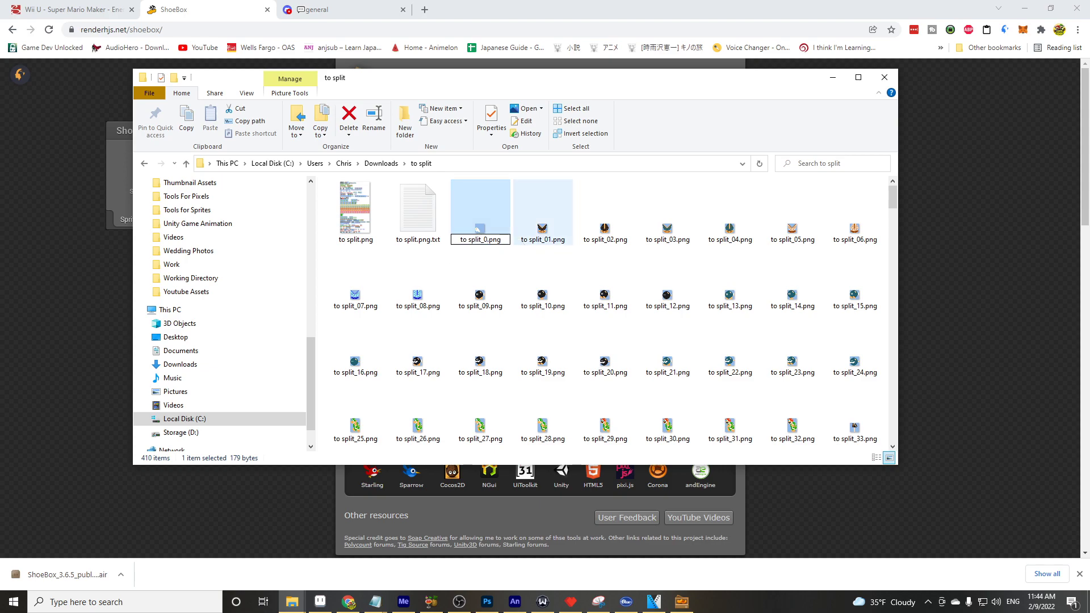
pyautogui.write('0')
pyautogui.press('Return')
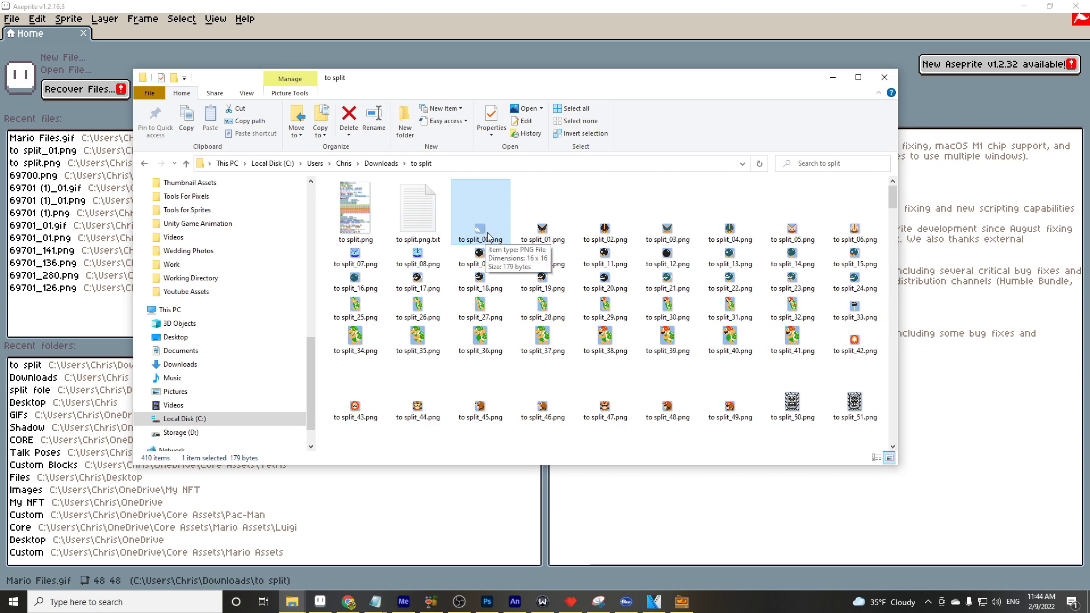
# Drag to split_00.png into Aseprite and agree to load the numbered files as an animation
pyautogui.moveTo(69, 271); pyautogui.dragTo(71, 274)
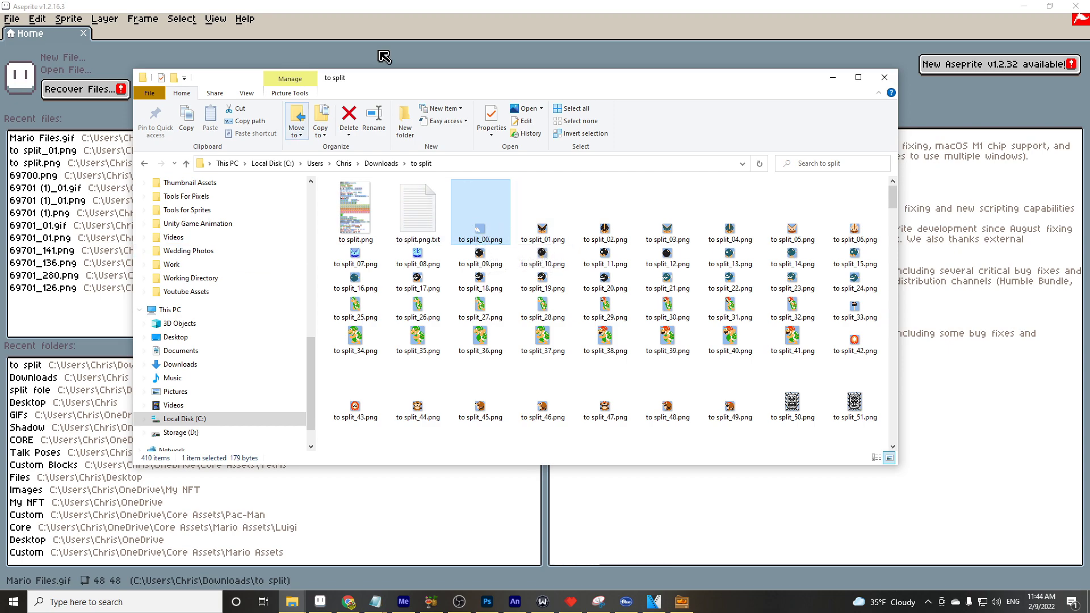
pyautogui.moveTo(673, 275)
pyautogui.mouseDown()
pyautogui.moveTo(676, 338)
pyautogui.moveTo(675, 273)
pyautogui.mouseUp()
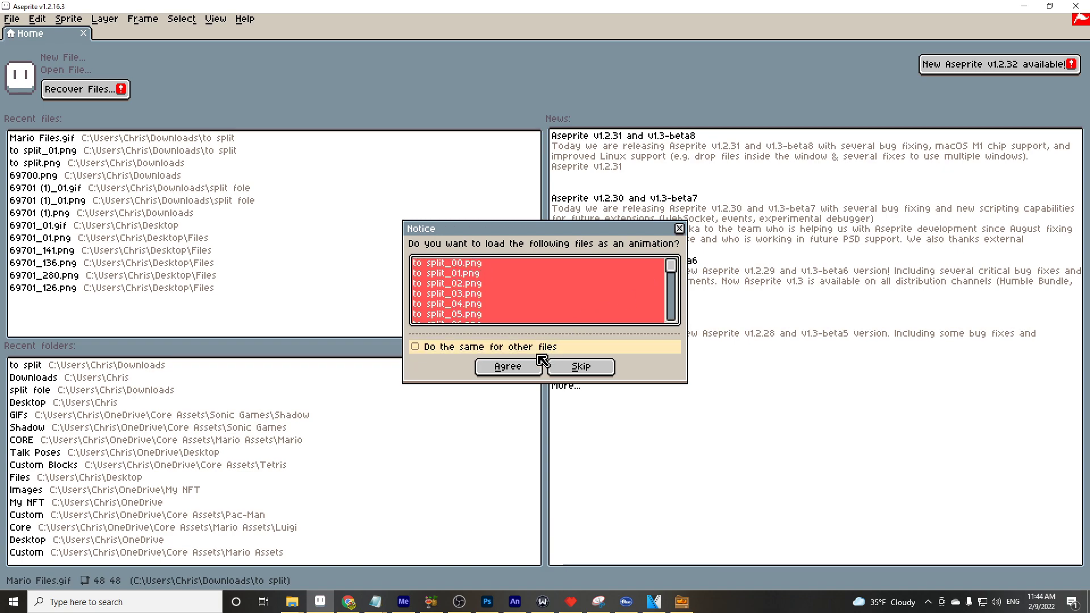
pyautogui.click(509, 367)
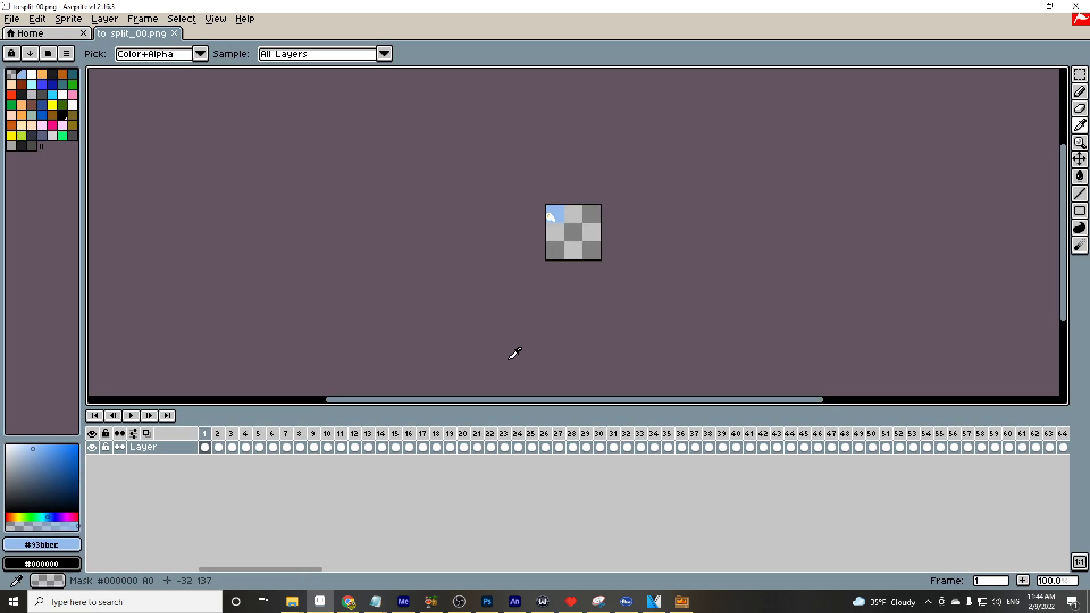
pyautogui.click(343, 447)
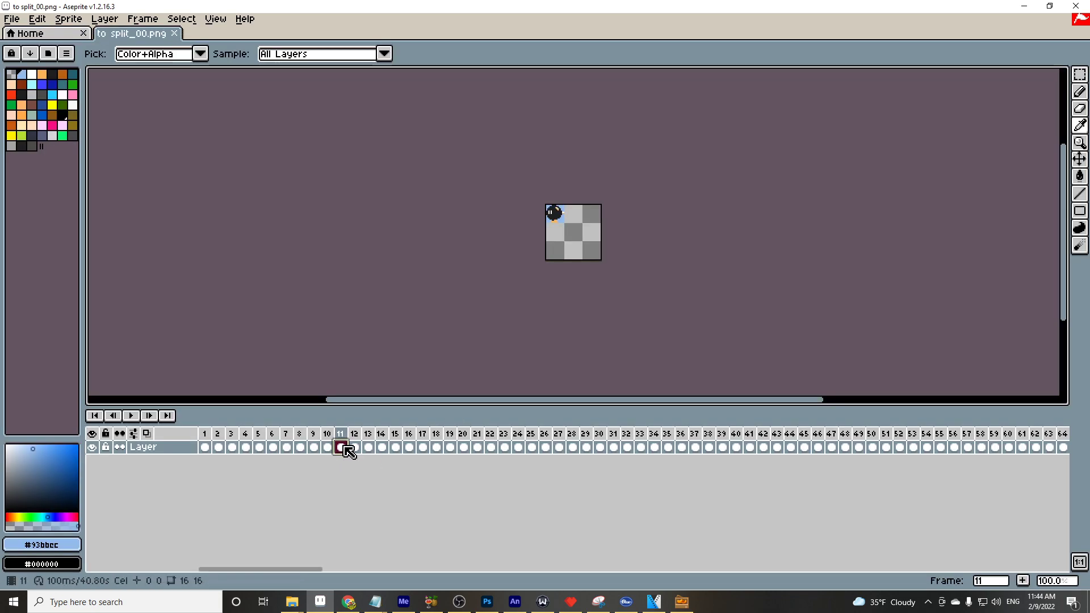
# Play the 408-frame animation, then check the last frame and return to the first
pyautogui.click(131, 415)
pyautogui.click(132, 415)
pyautogui.moveTo(274, 575); pyautogui.dragTo(984, 559)
pyautogui.click(854, 448)
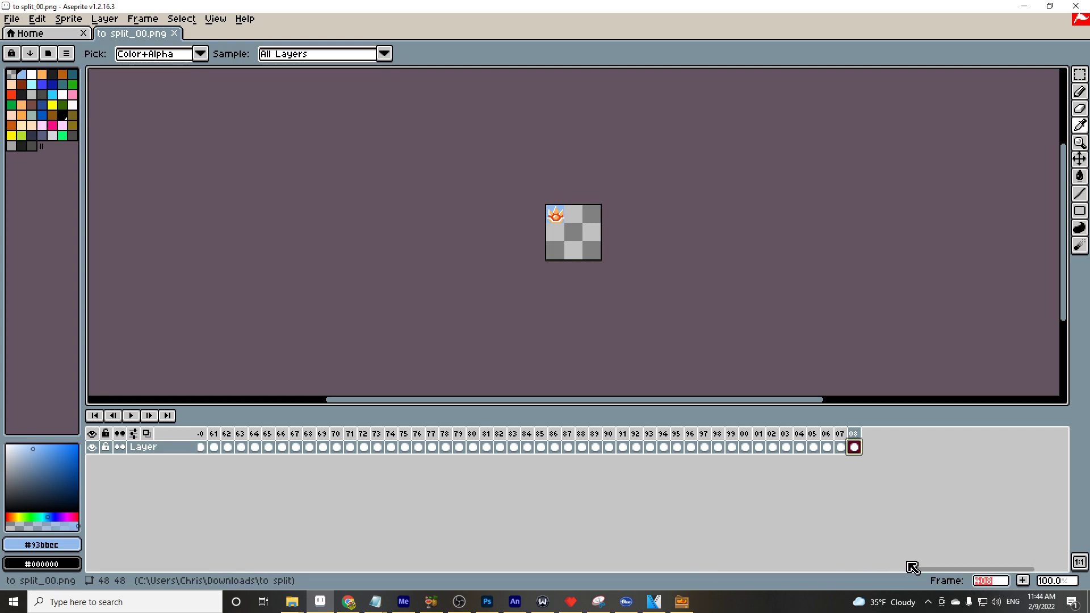
pyautogui.moveTo(914, 570); pyautogui.dragTo(213, 569)
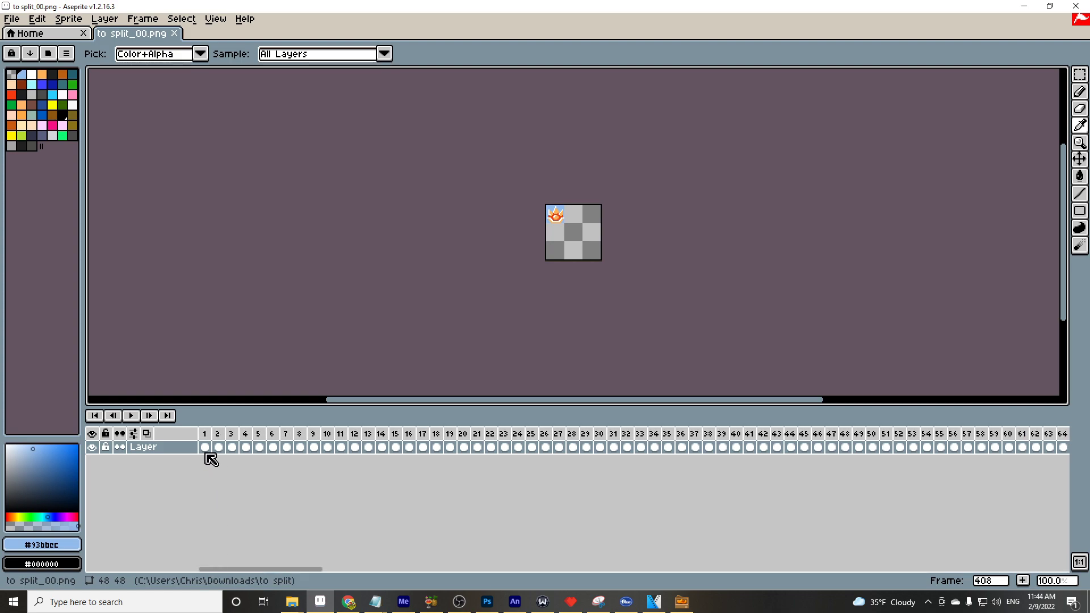
pyautogui.click(207, 449)
# Replace the #93bbcc sky colour with transparency and play the animation to check it
pyautogui.scroll(3, 579, 235)
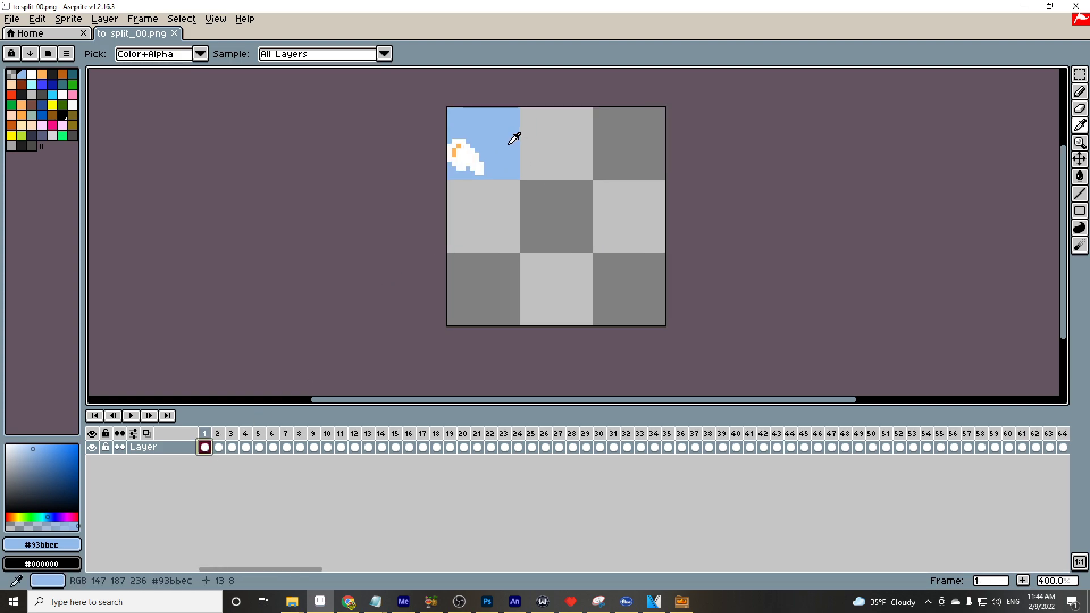
pyautogui.hotkey('shift', 'r')
pyautogui.click(532, 207)
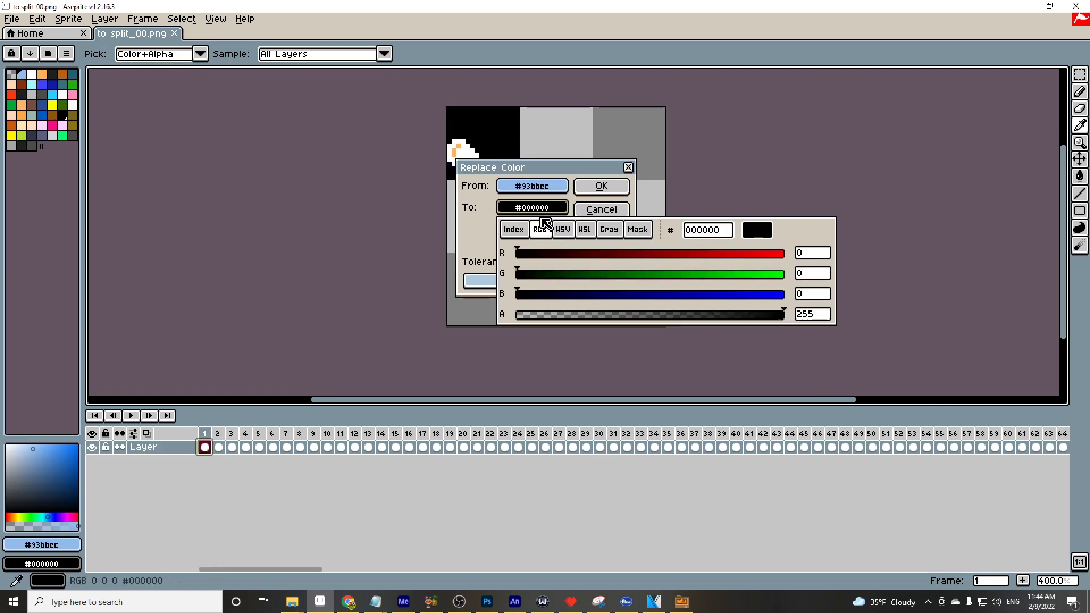
pyautogui.click(637, 229)
pyautogui.click(601, 186)
pyautogui.scroll(-3, 666, 238)
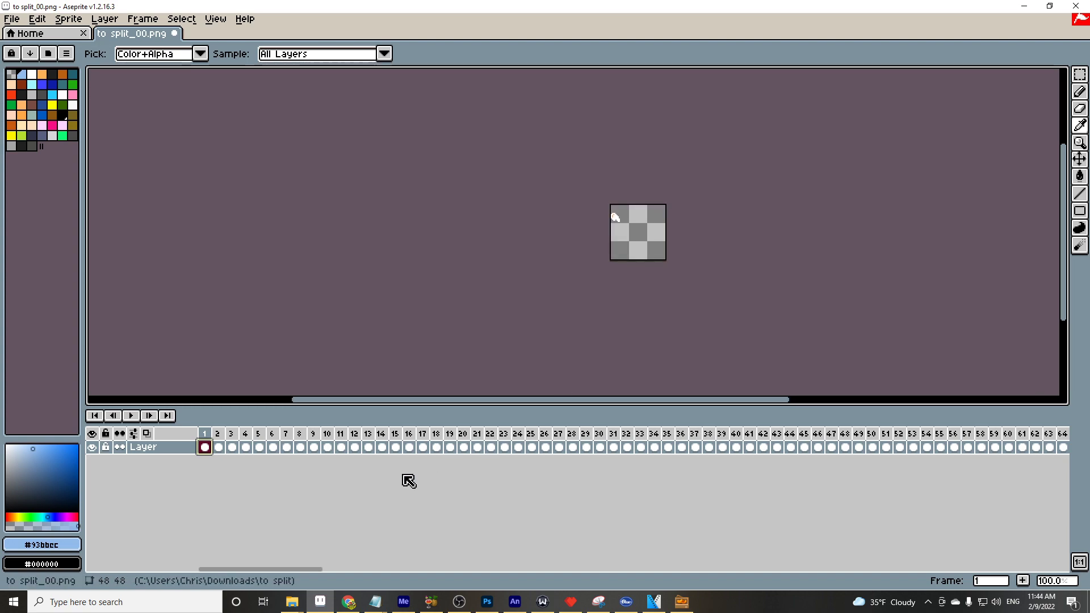
pyautogui.click(131, 416)
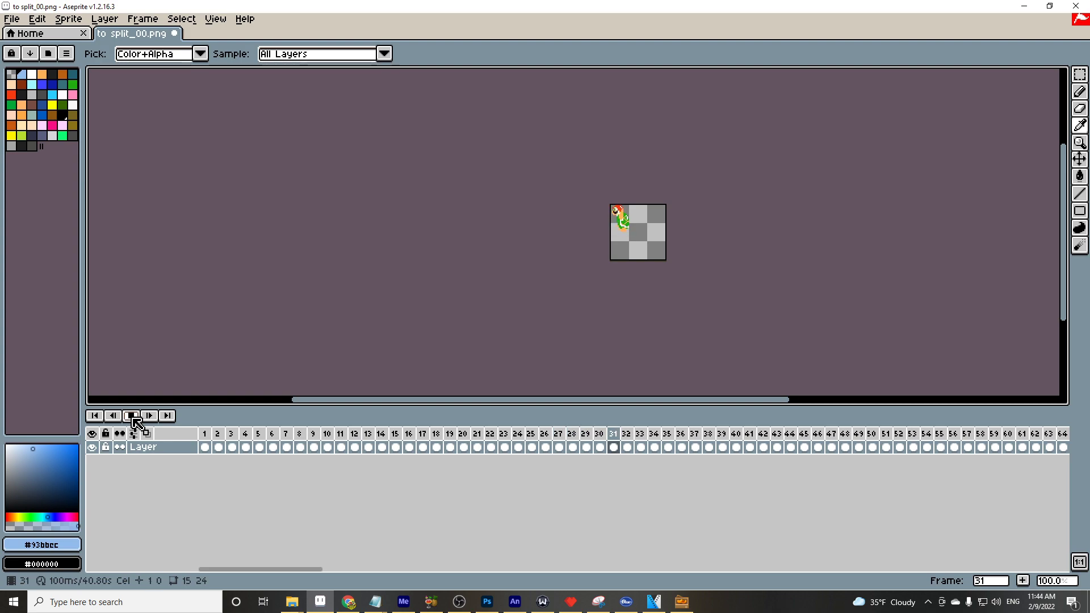
pyautogui.press('Return')
# Change the frame duration from 100 ms to 20 ms, then return to the first frame
pyautogui.click(259, 447)
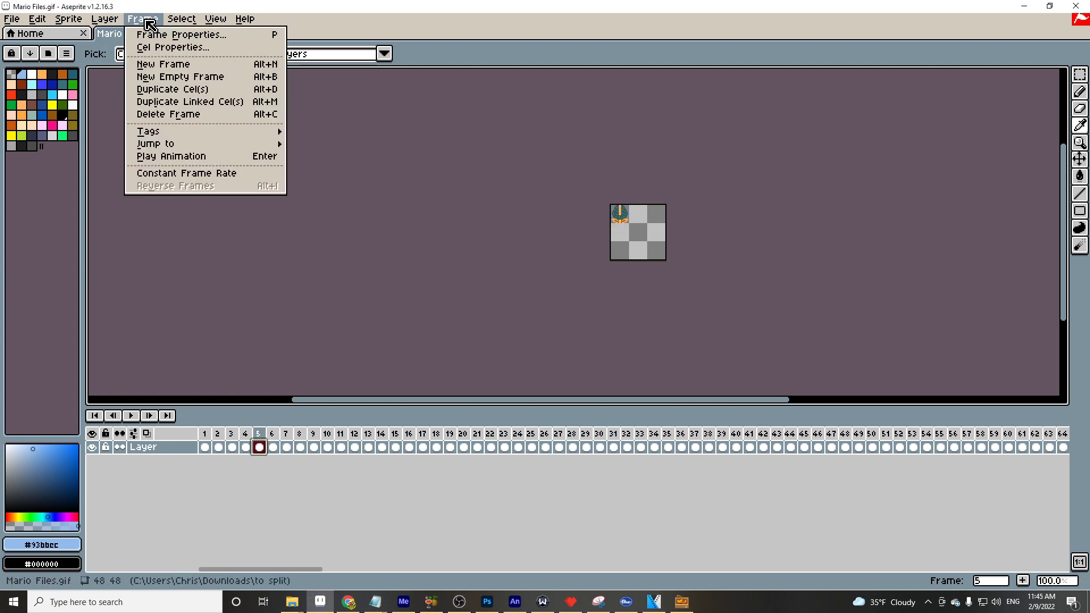
pyautogui.click(152, 35)
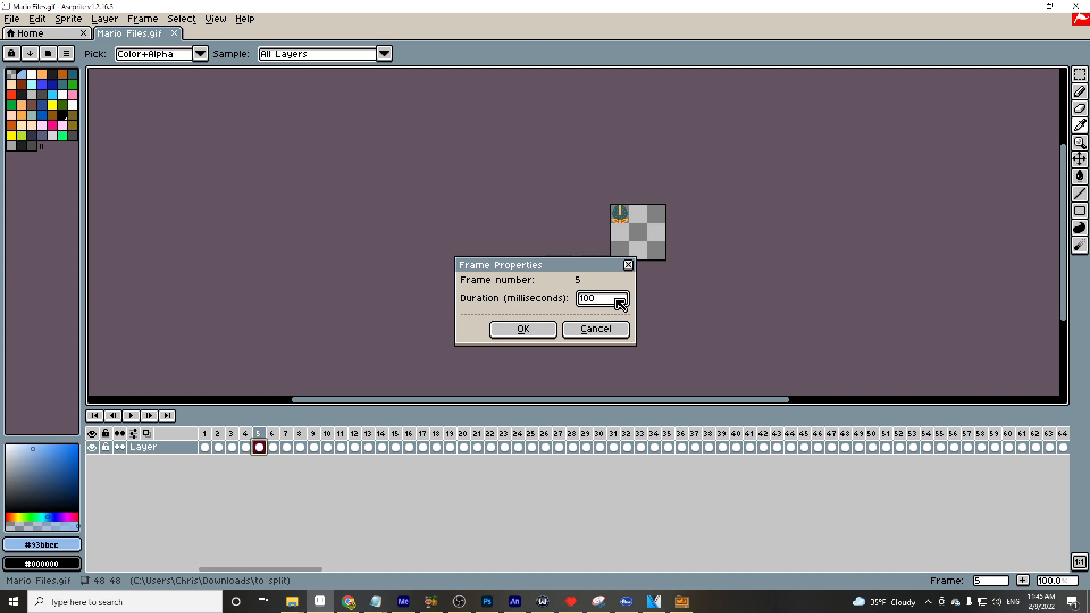
pyautogui.moveTo(620, 304); pyautogui.dragTo(553, 301)
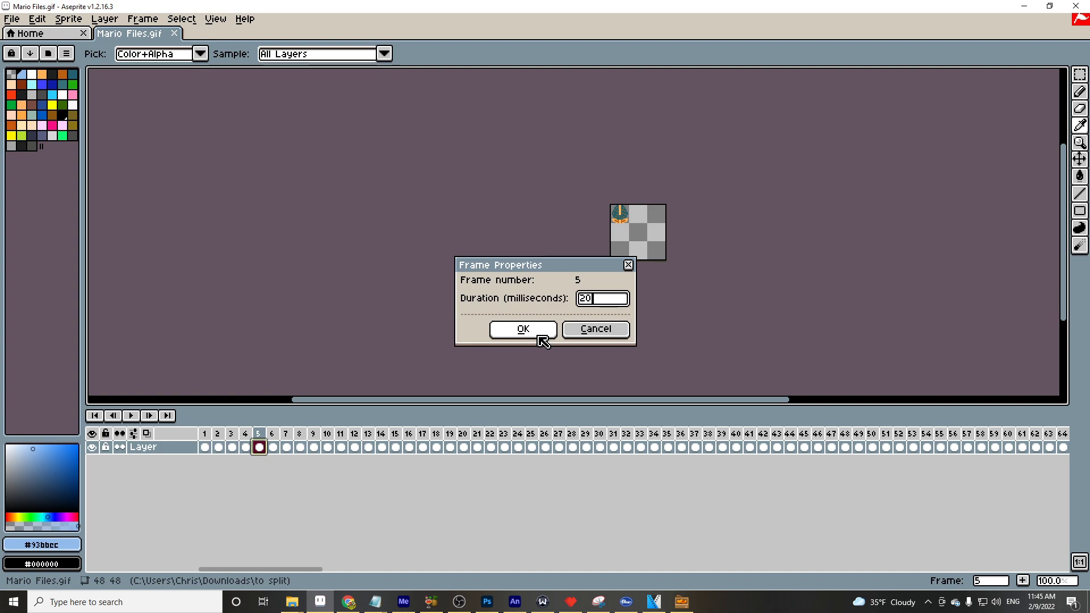
pyautogui.click(539, 336)
pyautogui.click(204, 447)
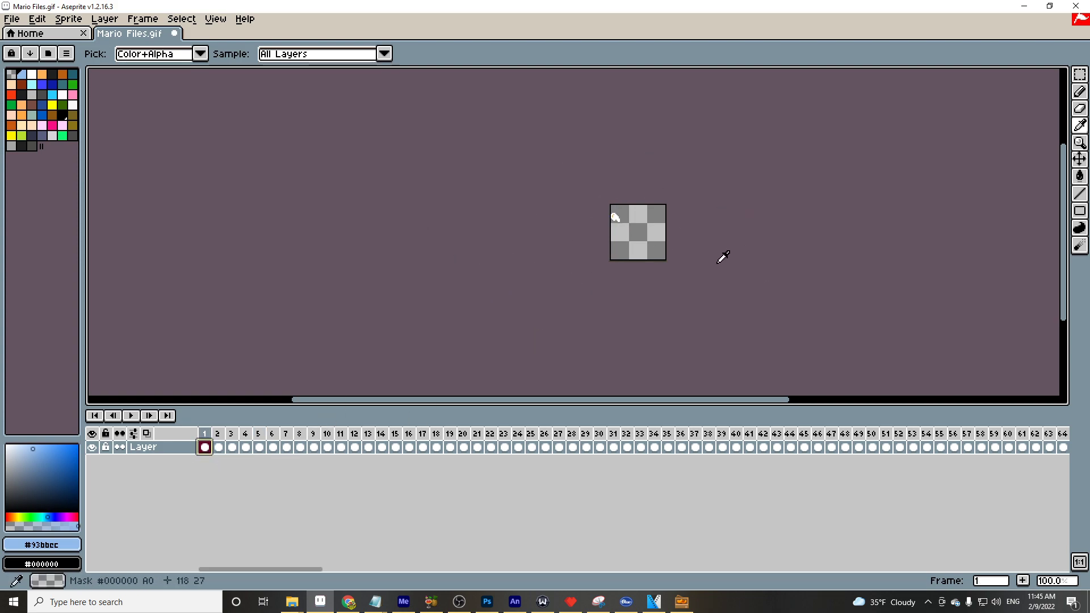
# Save the animation as Mario Files.gif, GIF type, in the 'to split' folder
pyautogui.click(11, 18)
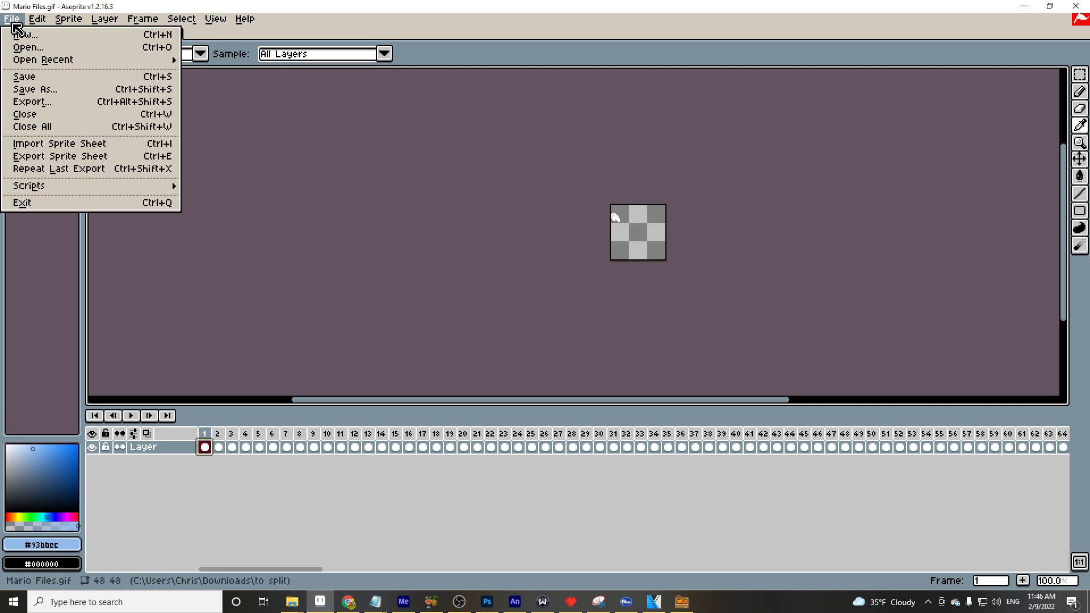
pyautogui.click(35, 89)
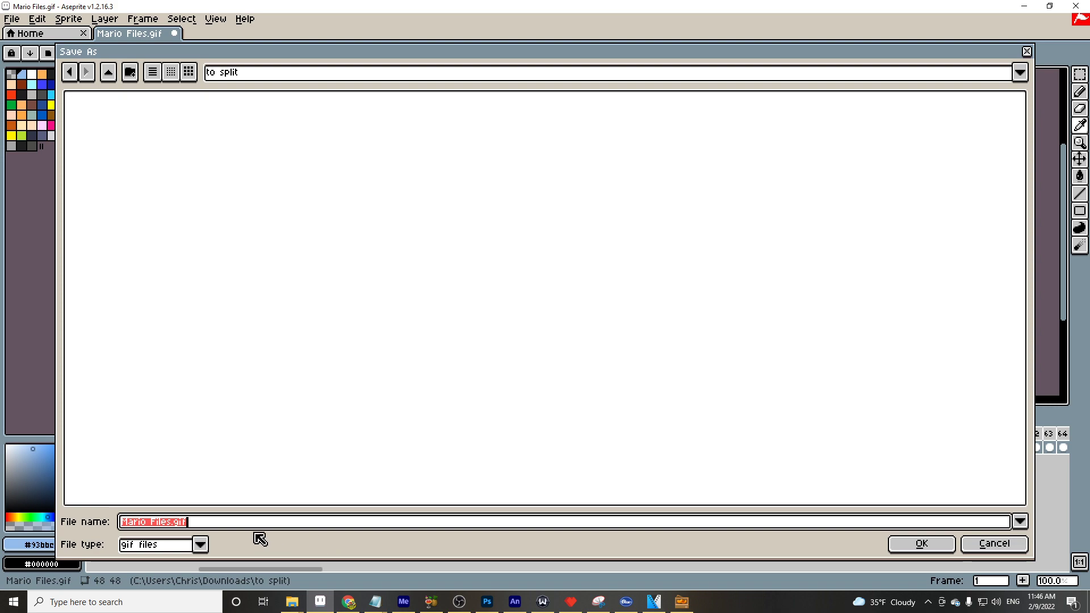
pyautogui.click(196, 524)
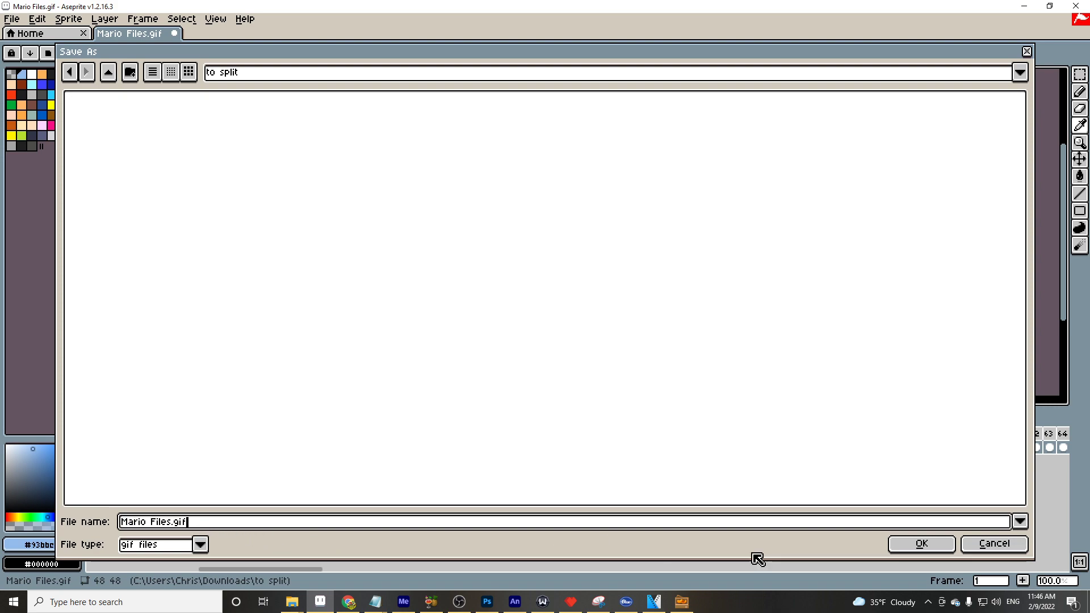
pyautogui.click(922, 545)
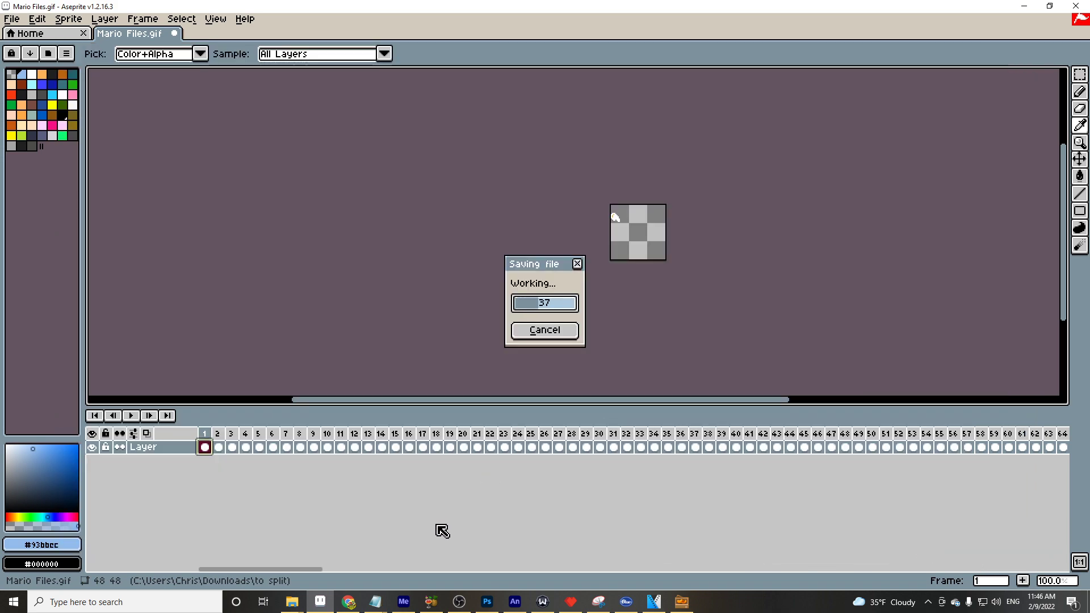
# Drag Mario Files.gif from the 'to split' Explorer window onto Animate's Library panel
pyautogui.moveTo(292, 601)
pyautogui.click(395, 567)
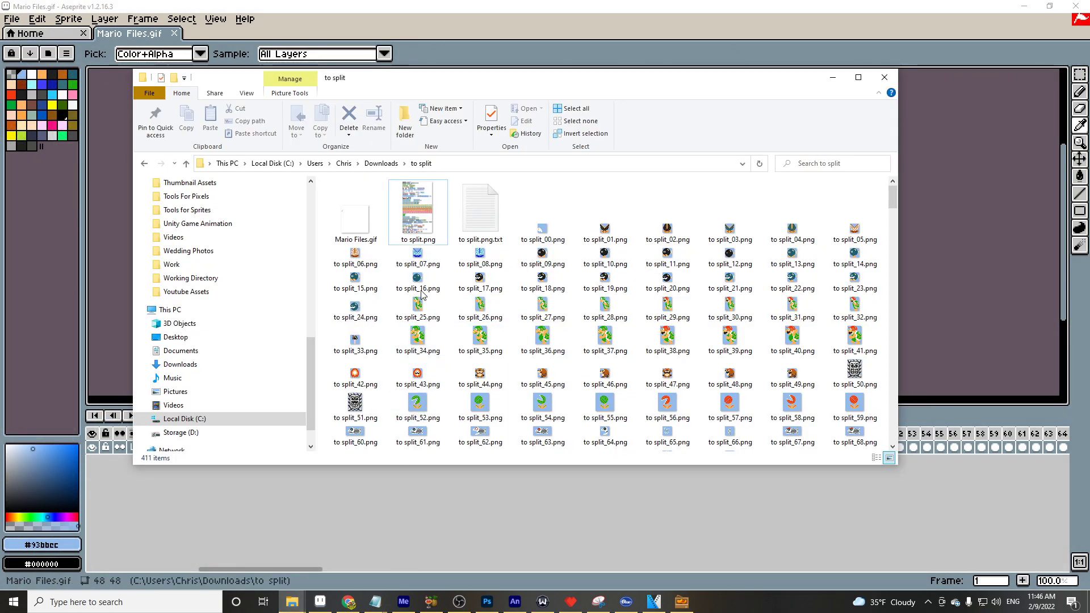
pyautogui.click(347, 229)
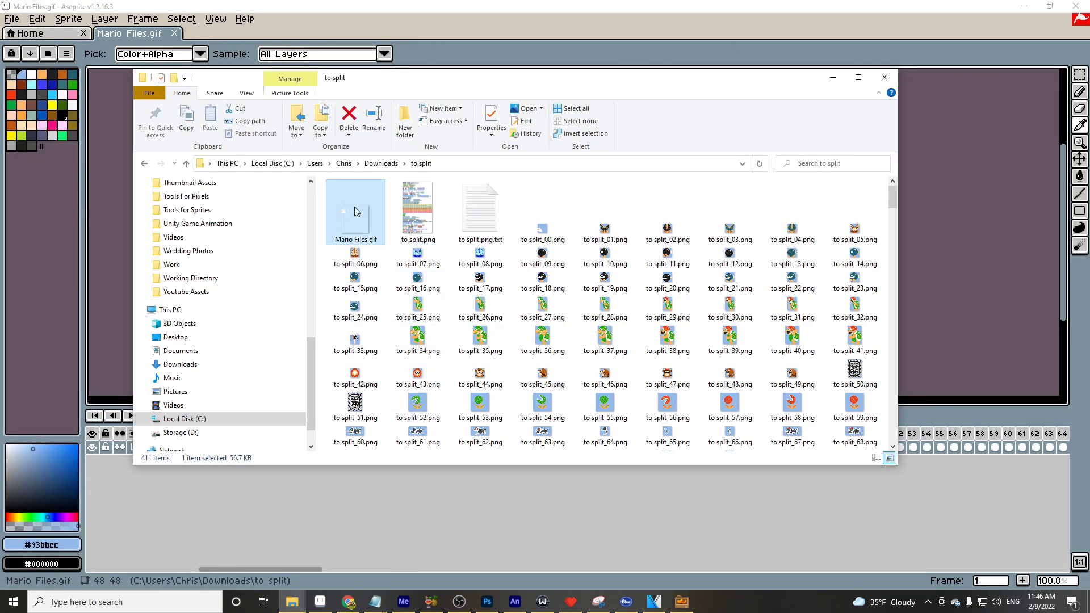
pyautogui.click(515, 601)
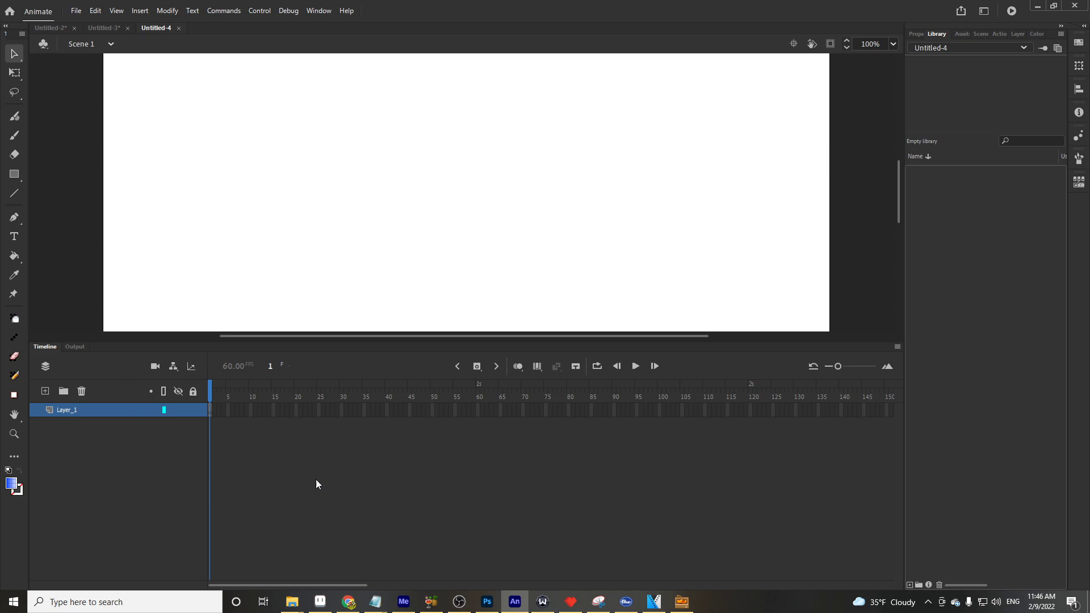
pyautogui.moveTo(292, 602)
pyautogui.click(409, 553)
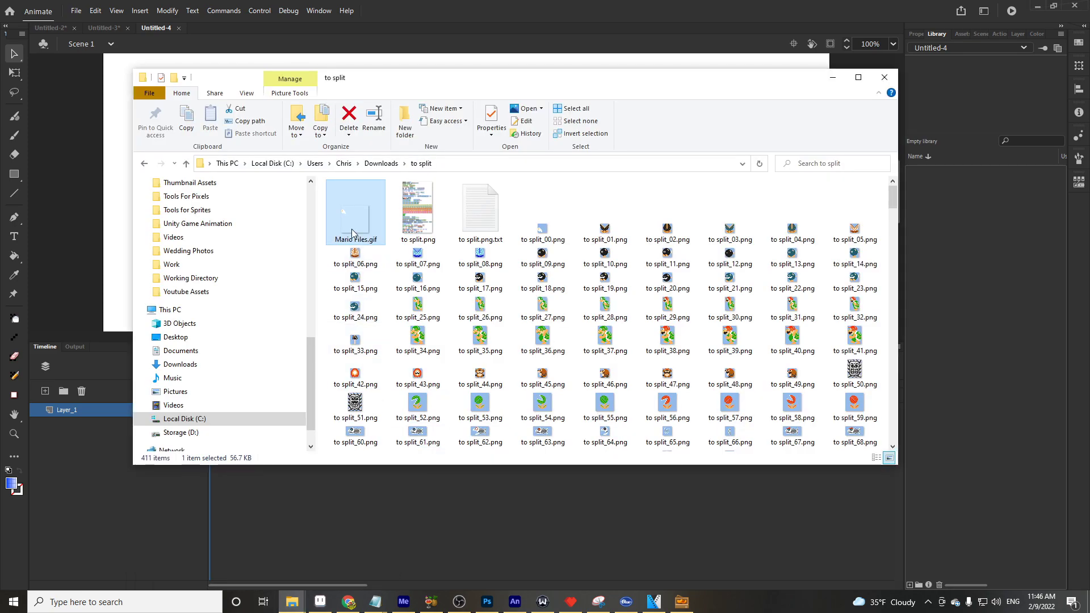
pyautogui.moveTo(358, 224); pyautogui.dragTo(987, 304)
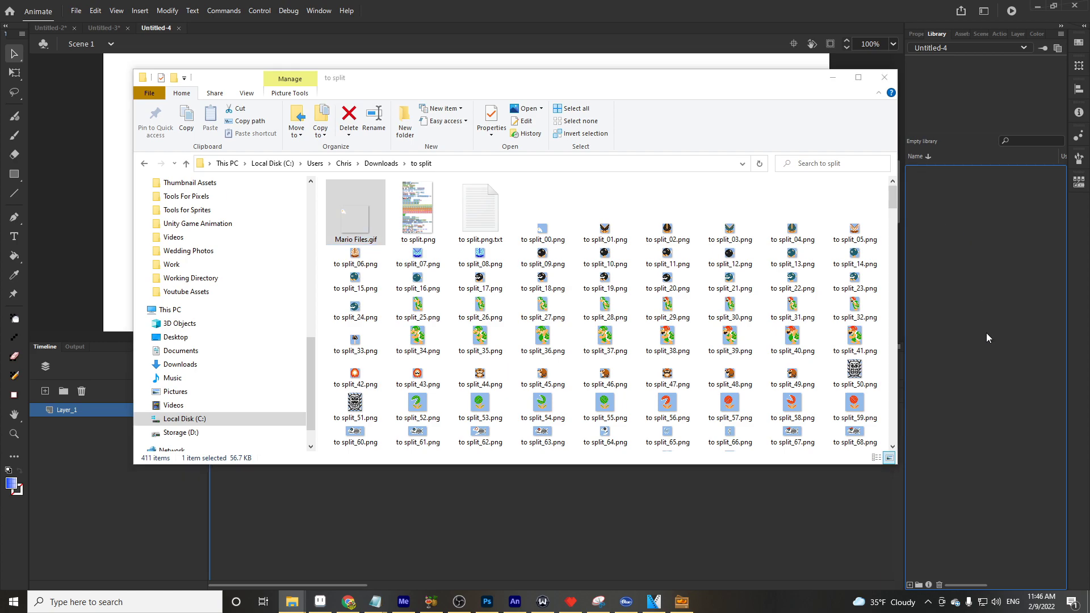
# Expand the Mario Files image folder in the Library and preview the imported sprites
pyautogui.doubleClick(918, 184)
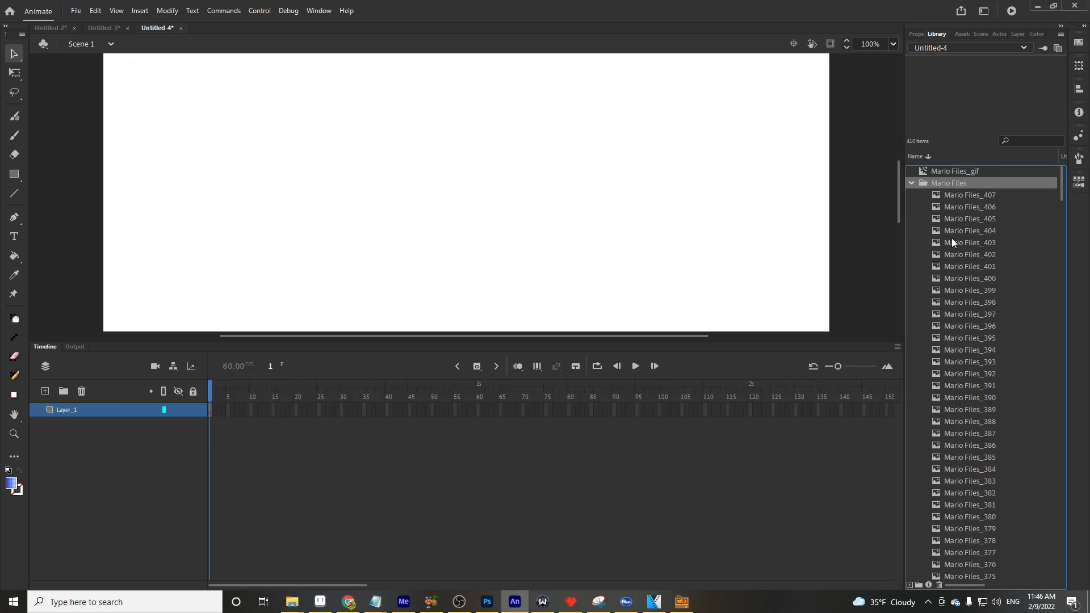
pyautogui.click(953, 241)
pyautogui.press('Down')
pyautogui.press('Down')
pyautogui.press('Down')
pyautogui.press('Down')
pyautogui.press('Down')
pyautogui.press('Down')
pyautogui.press('Down')
pyautogui.press('Down')
pyautogui.press('Down')
pyautogui.press('Down')
pyautogui.press('Down')
pyautogui.press('Down')
pyautogui.press('Down')
pyautogui.press('Down')
pyautogui.press('Down')
pyautogui.press('Down')
pyautogui.press('Down')
pyautogui.press('Down')
pyautogui.press('Down')
pyautogui.press('Down')
pyautogui.press('Down')
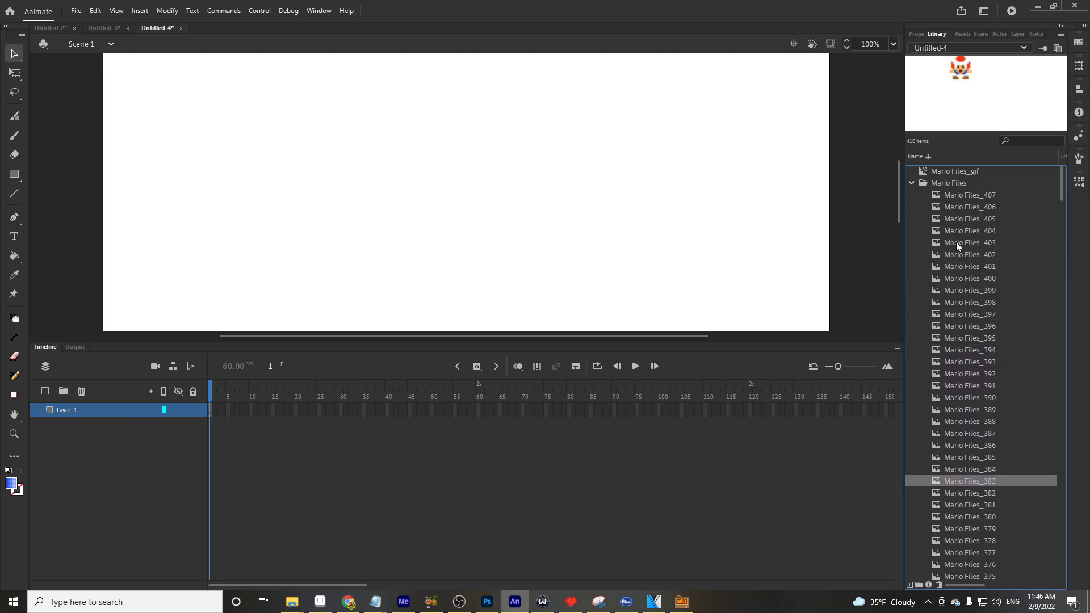
pyautogui.scroll(5, 955, 242)
# Change the Mario Files_gif symbol type from Movie Clip to Graphic
pyautogui.click(954, 172)
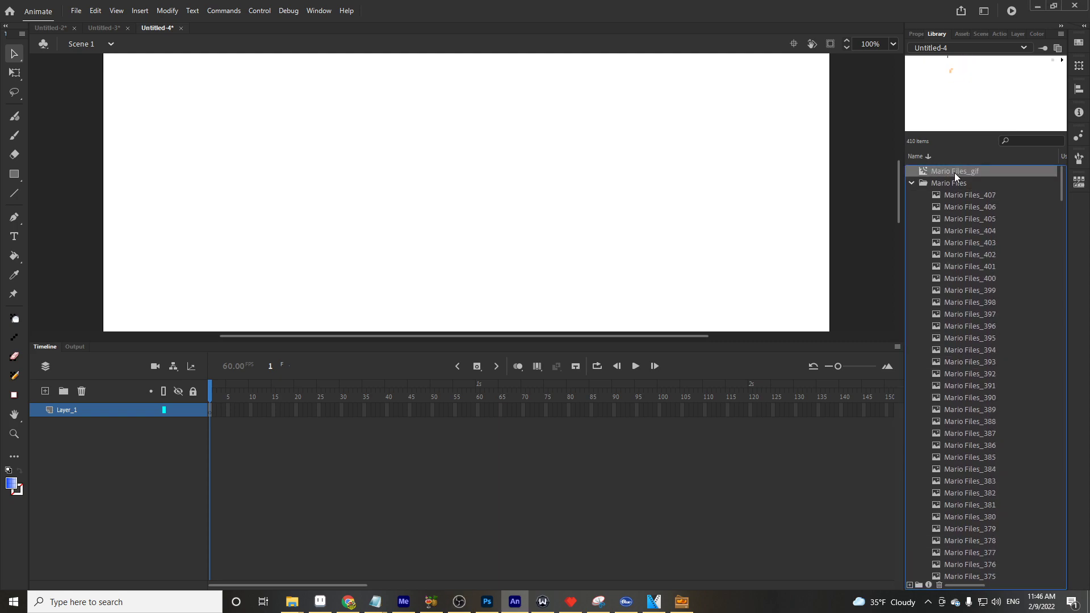
pyautogui.rightClick(954, 173)
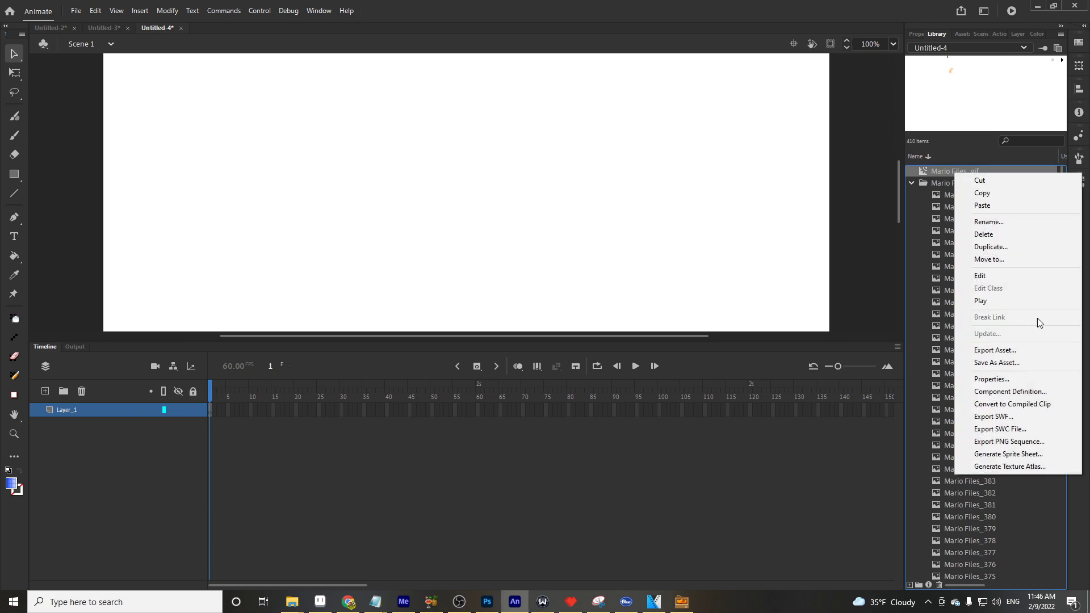
pyautogui.click(993, 379)
pyautogui.click(670, 180)
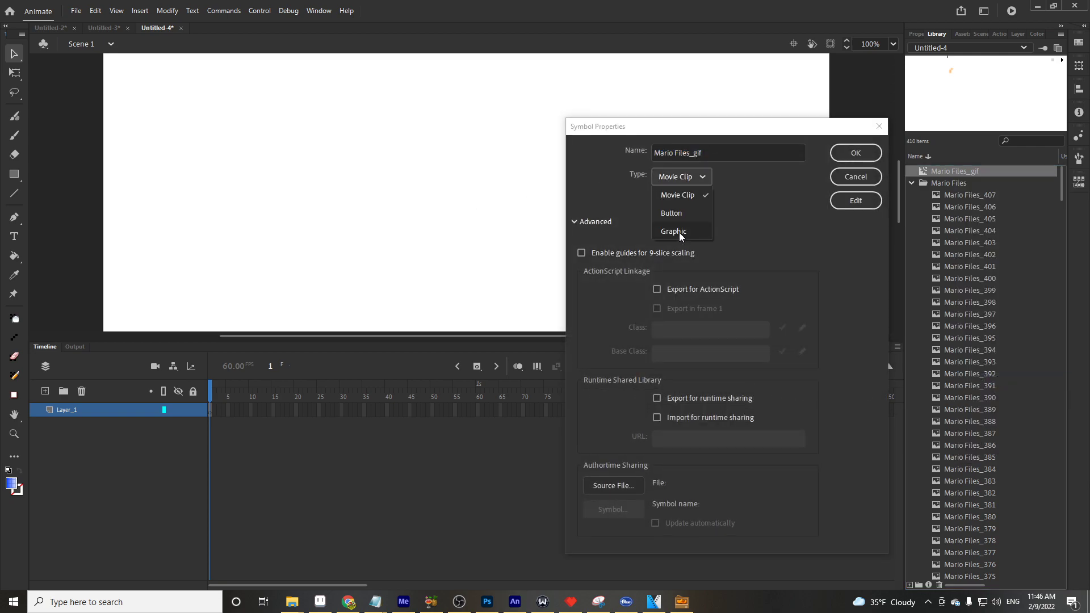
pyautogui.click(679, 233)
pyautogui.click(854, 152)
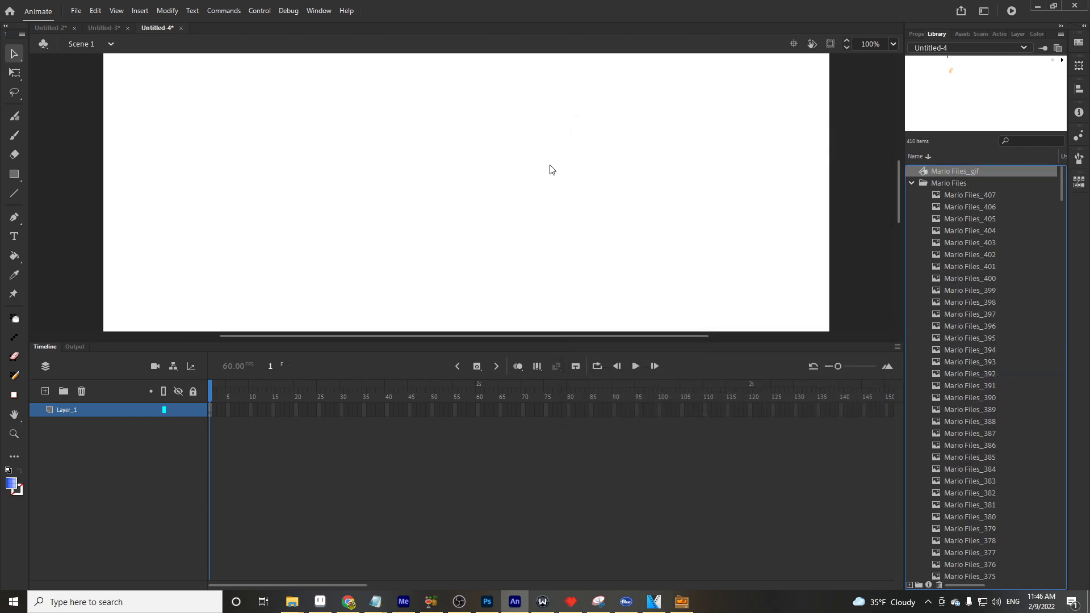
# Place a Mario Files_gif instance on the stage, open it for editing, and play its frames
pyautogui.moveTo(493, 171); pyautogui.dragTo(493, 172)
pyautogui.doubleClick(492, 172)
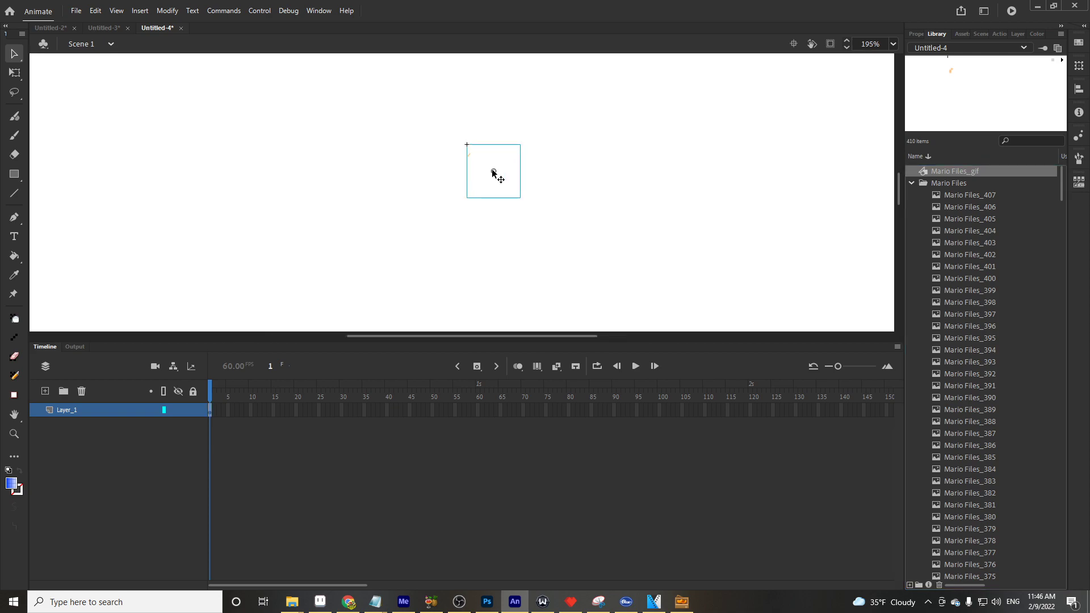
pyautogui.moveTo(216, 410); pyautogui.dragTo(622, 382)
pyautogui.click(634, 370)
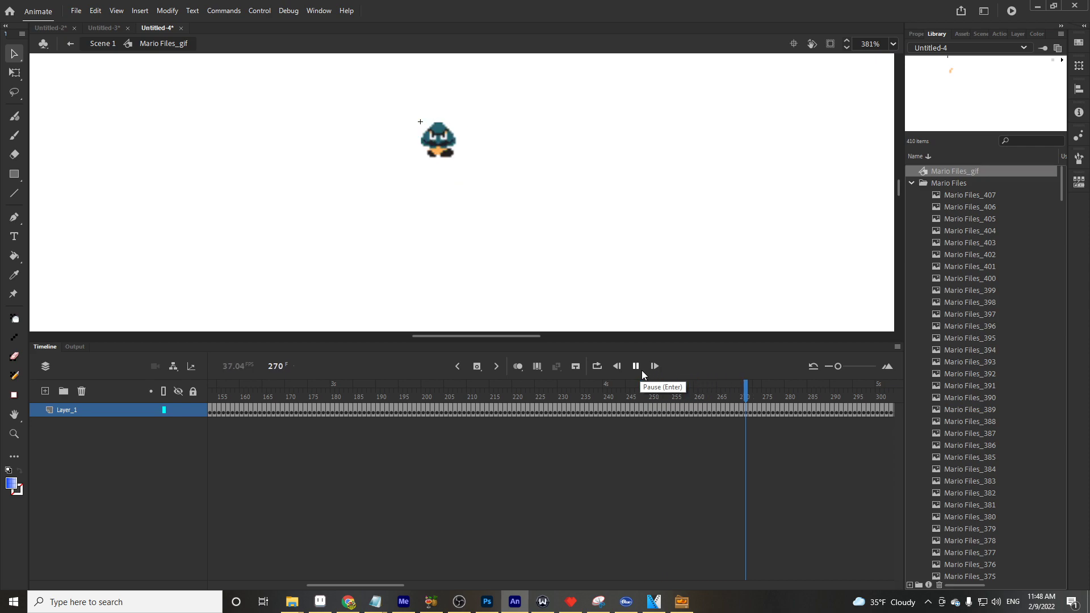
pyautogui.click(641, 370)
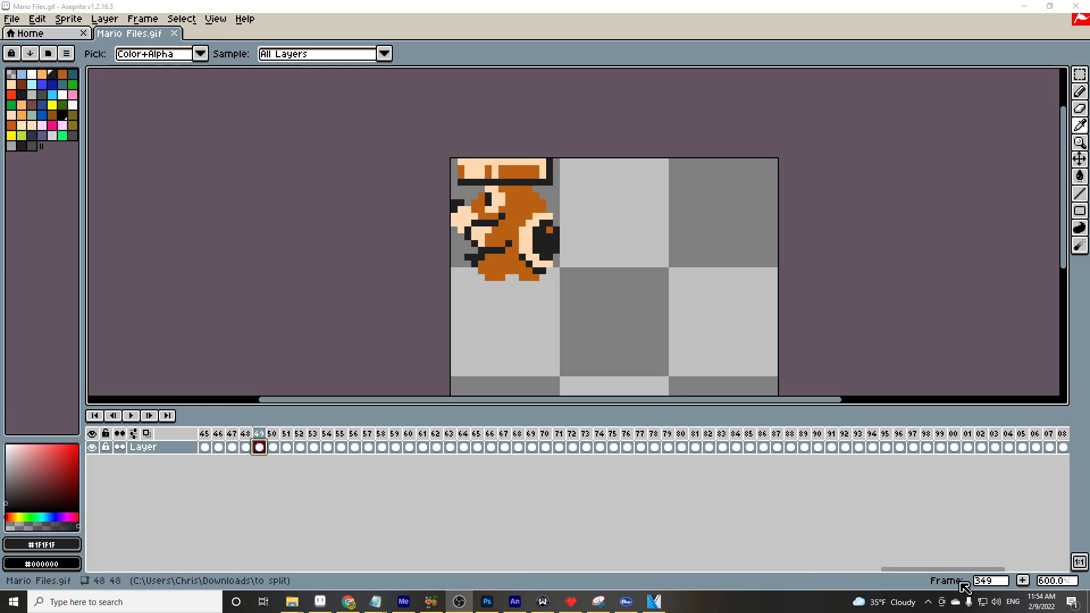
pyautogui.moveTo(959, 569); pyautogui.dragTo(267, 570)
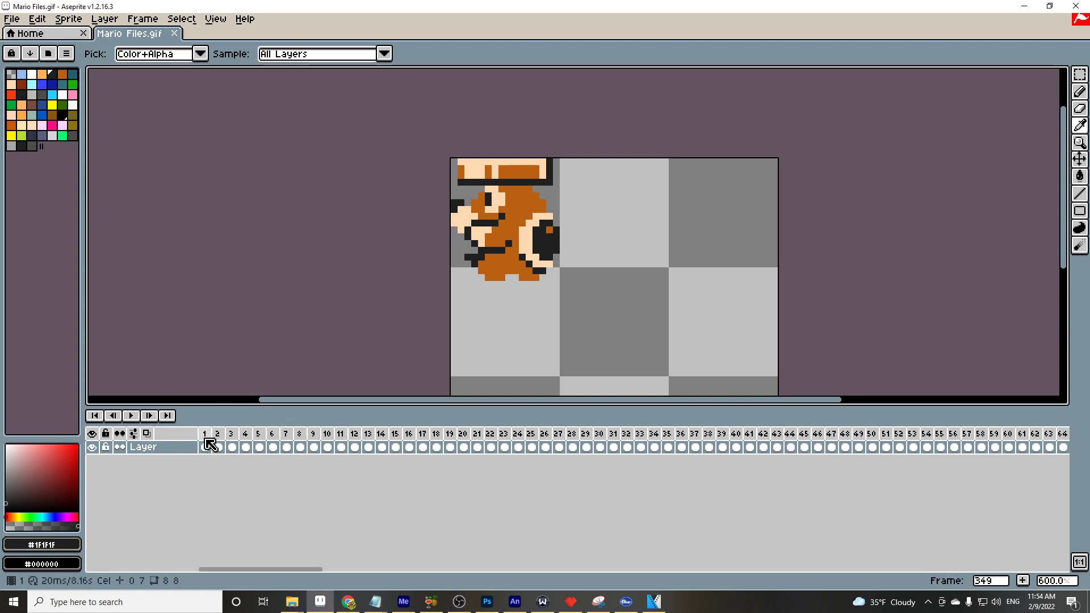
pyautogui.moveTo(210, 445); pyautogui.dragTo(1066, 447)
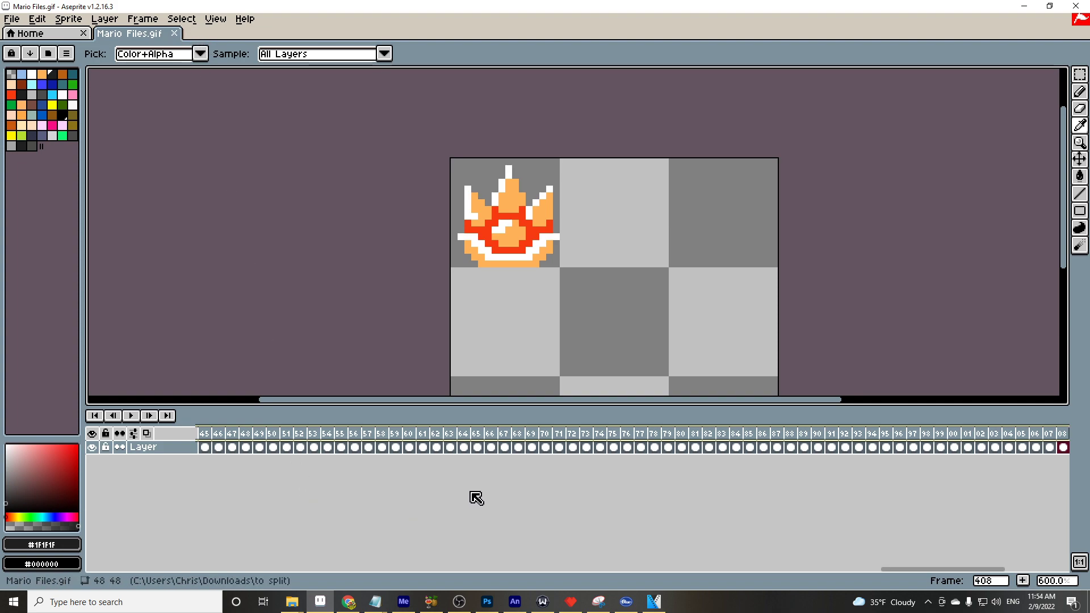
pyautogui.click(142, 19)
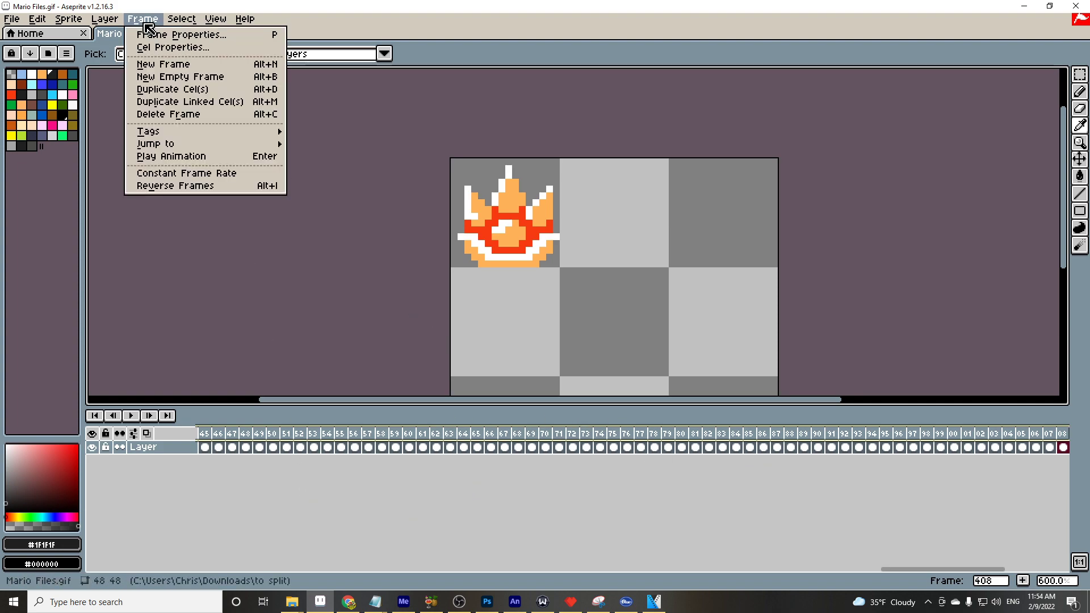
pyautogui.click(152, 33)
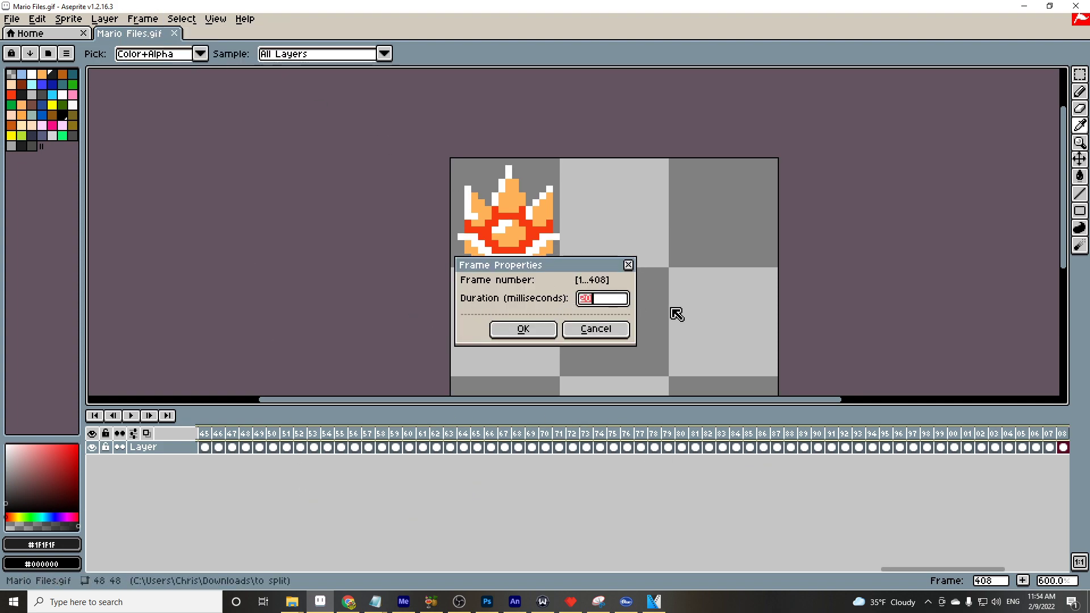
pyautogui.click(628, 265)
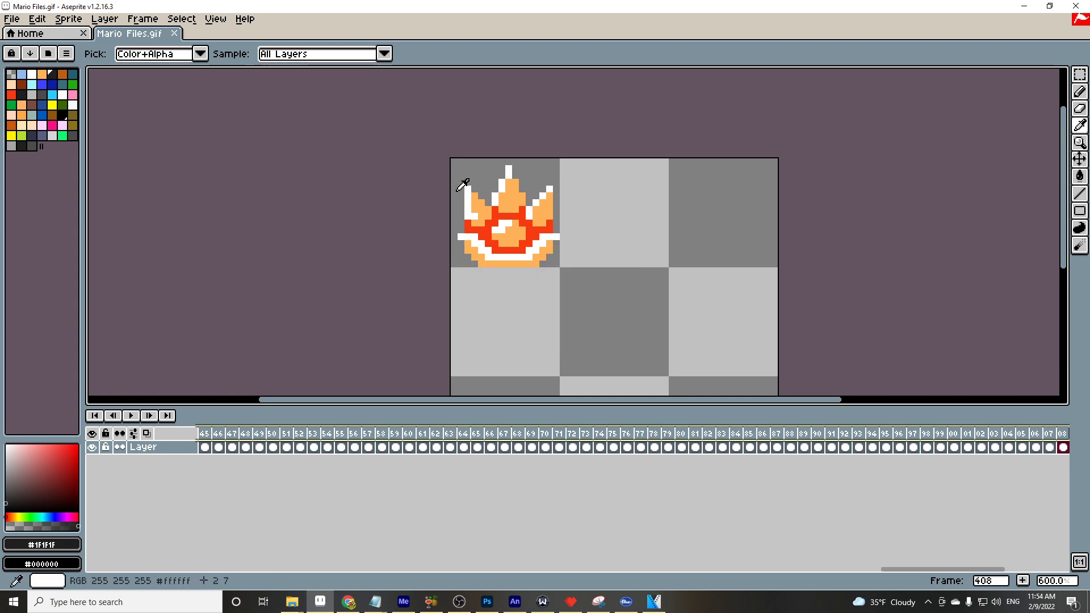
pyautogui.click(549, 209)
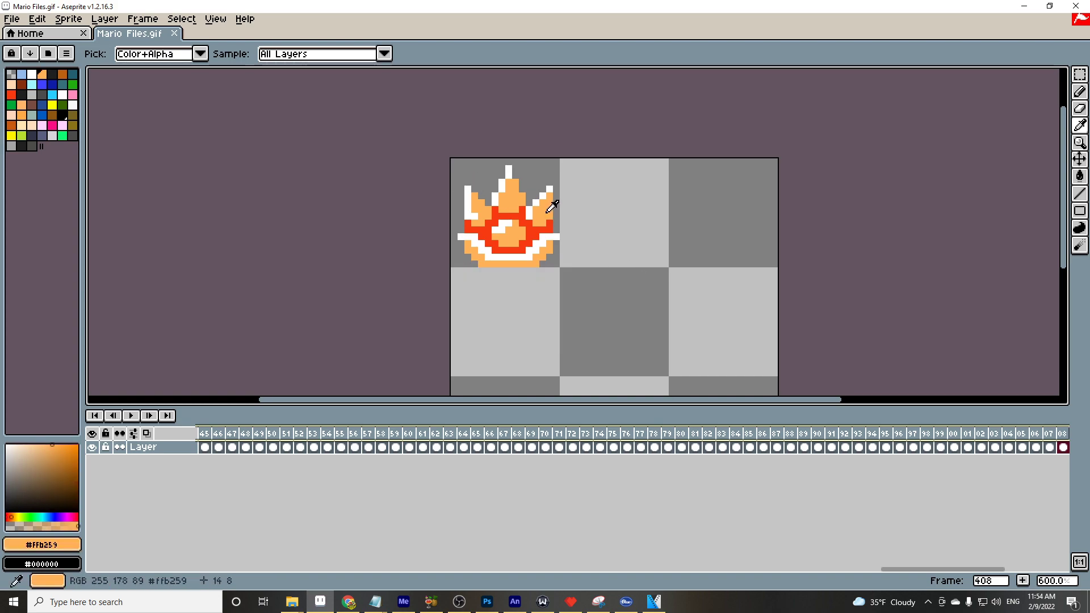
pyautogui.hotkey('shift', 'r')
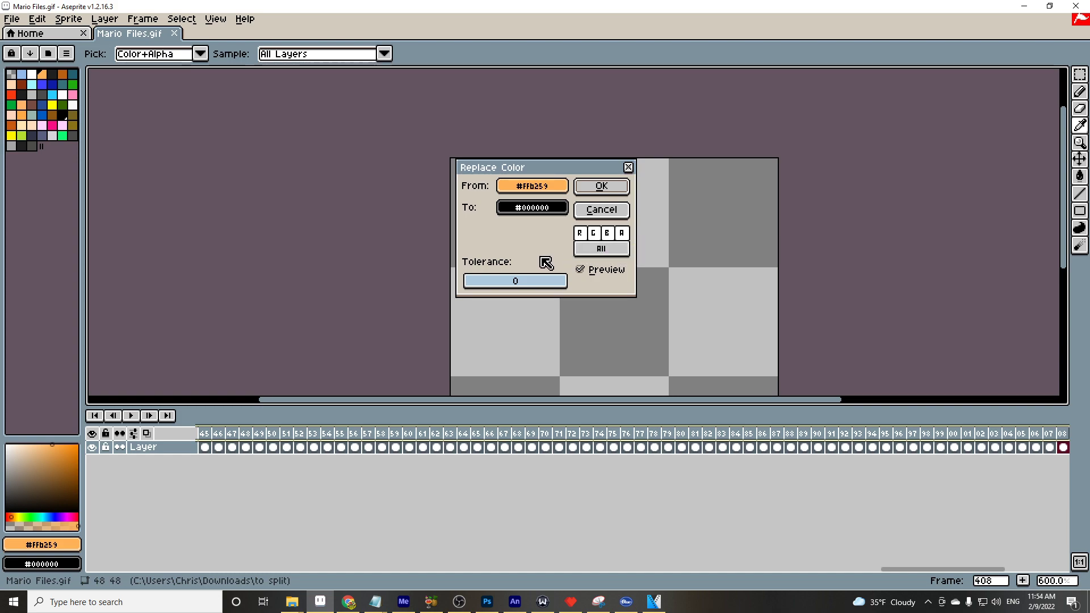
pyautogui.click(628, 167)
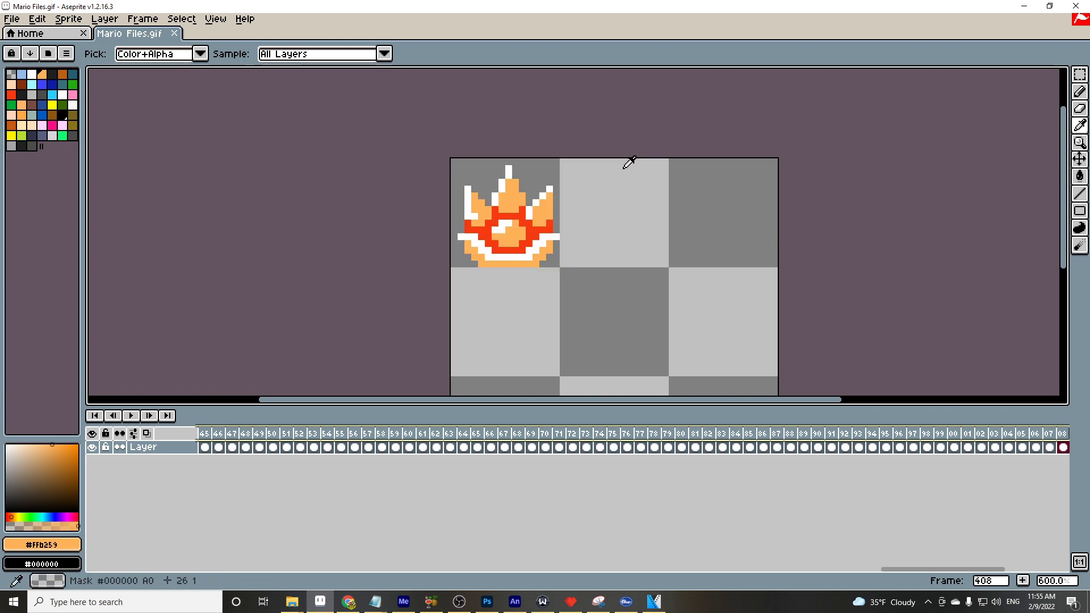
pyautogui.click(436, 441)
pyautogui.click(354, 446)
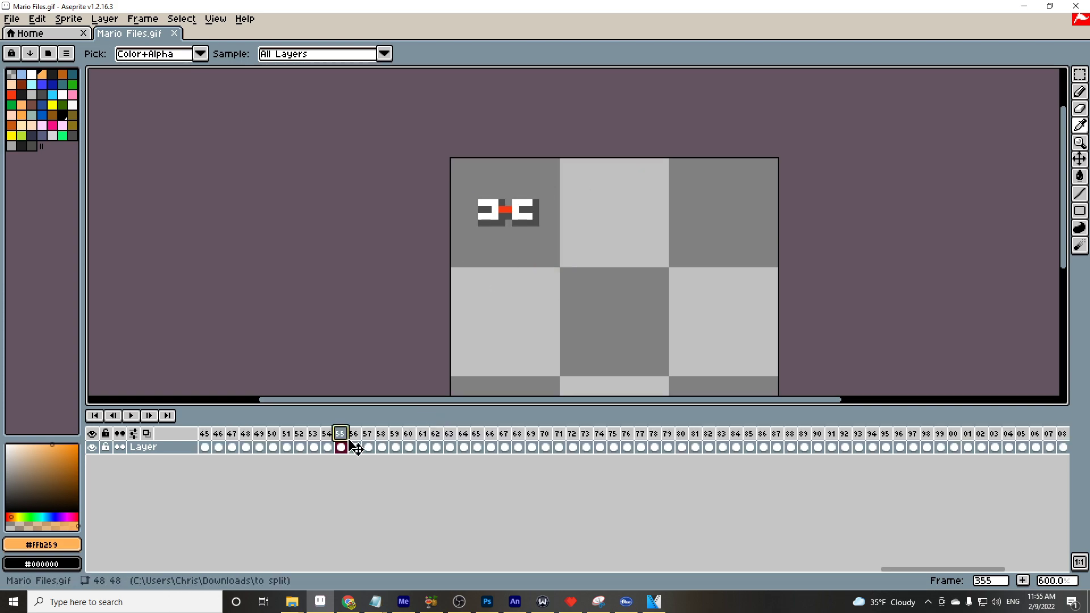
pyautogui.click(514, 602)
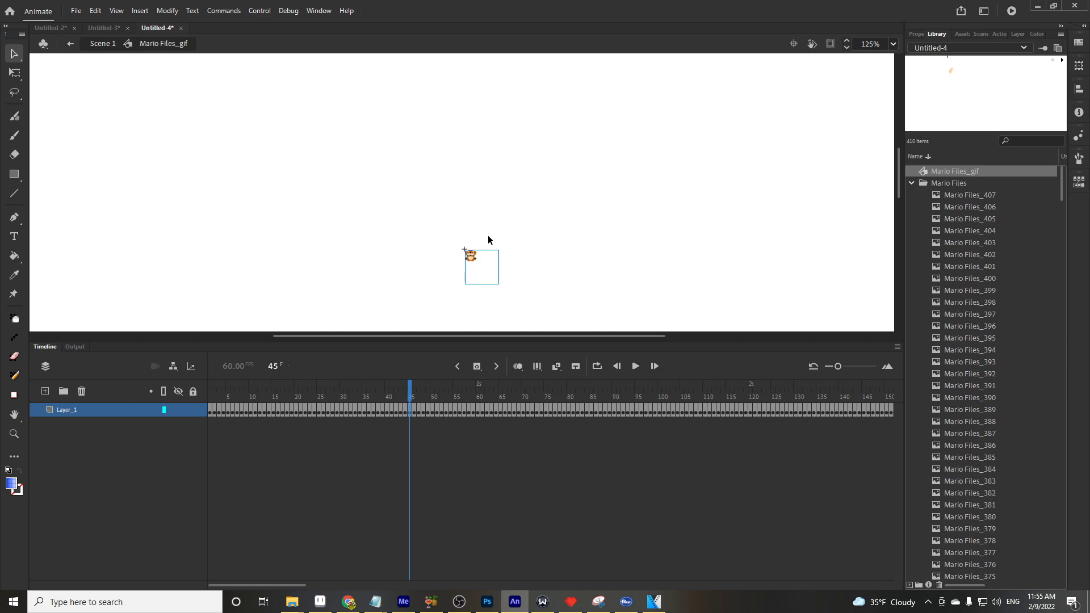